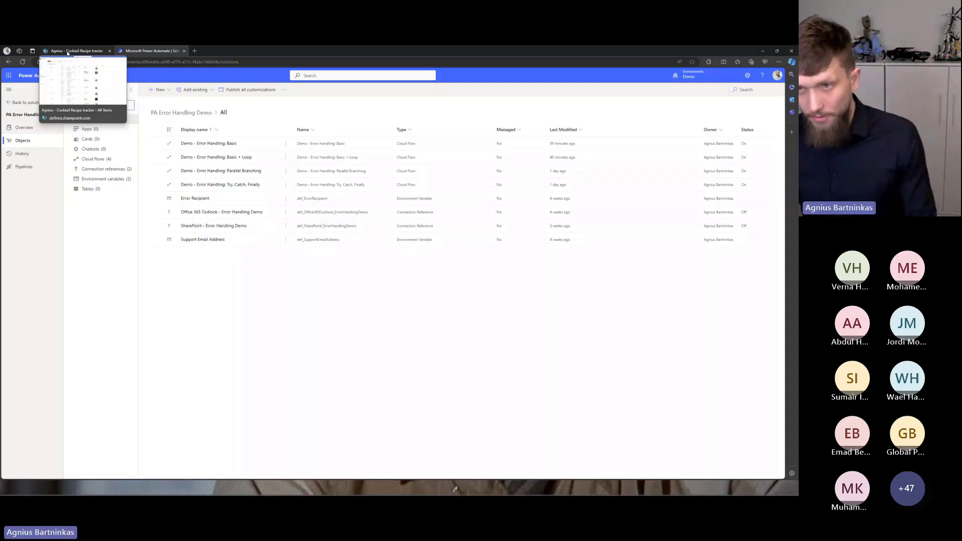
Step: Review the Cocktail Recipe tracker list and the Ingredients list on the SharePoint site, ending on the recipe list
{"action": "left_click", "coordinate": [67, 51]}
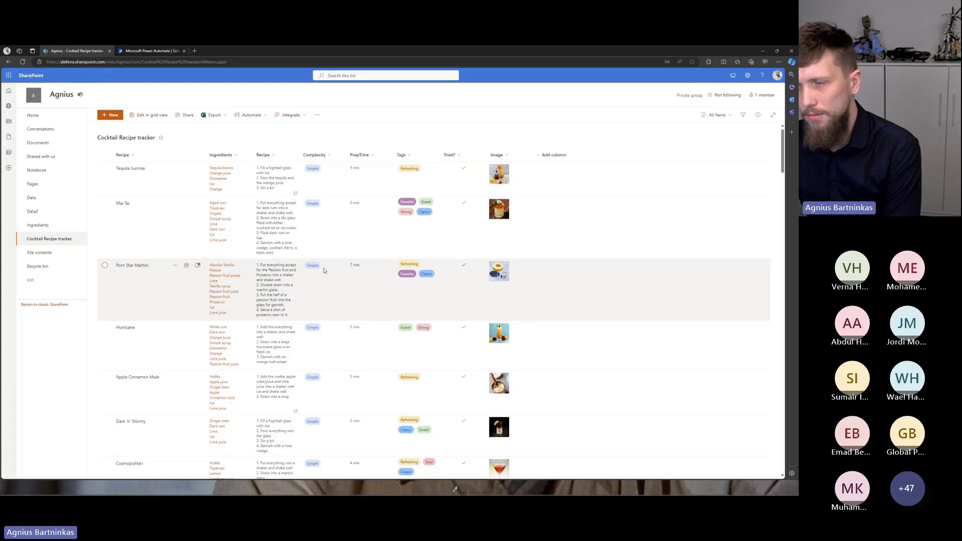
{"action": "scroll", "coordinate": [312, 312], "scroll_direction": "down", "scroll_amount": 1}
{"action": "scroll", "coordinate": [312, 312], "scroll_direction": "down", "scroll_amount": 2}
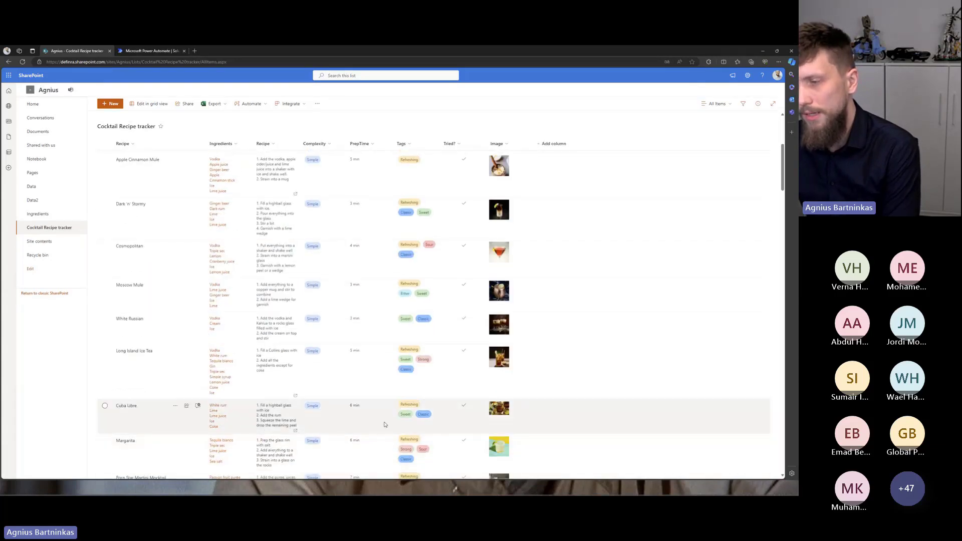
{"action": "scroll", "coordinate": [335, 411], "scroll_direction": "up", "scroll_amount": 3}
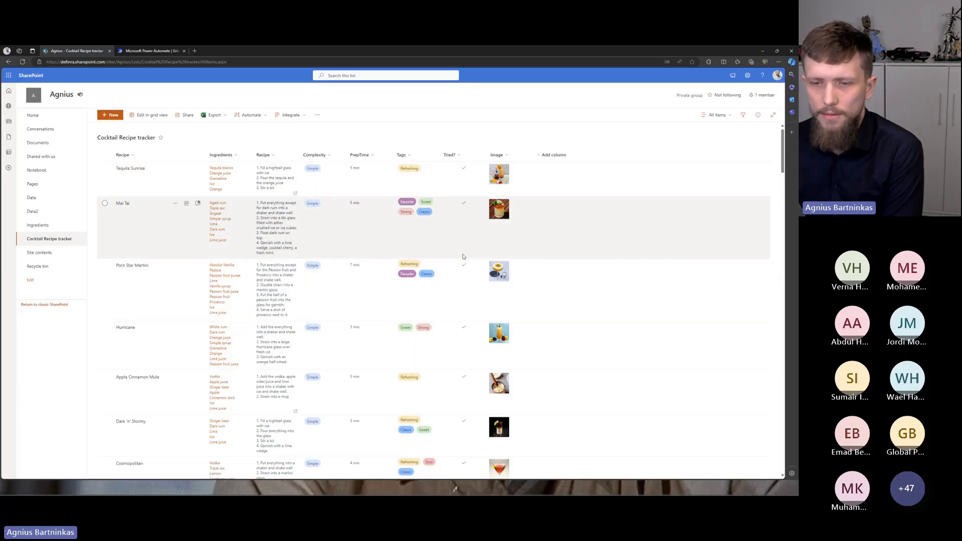
{"action": "left_click", "coordinate": [33, 226]}
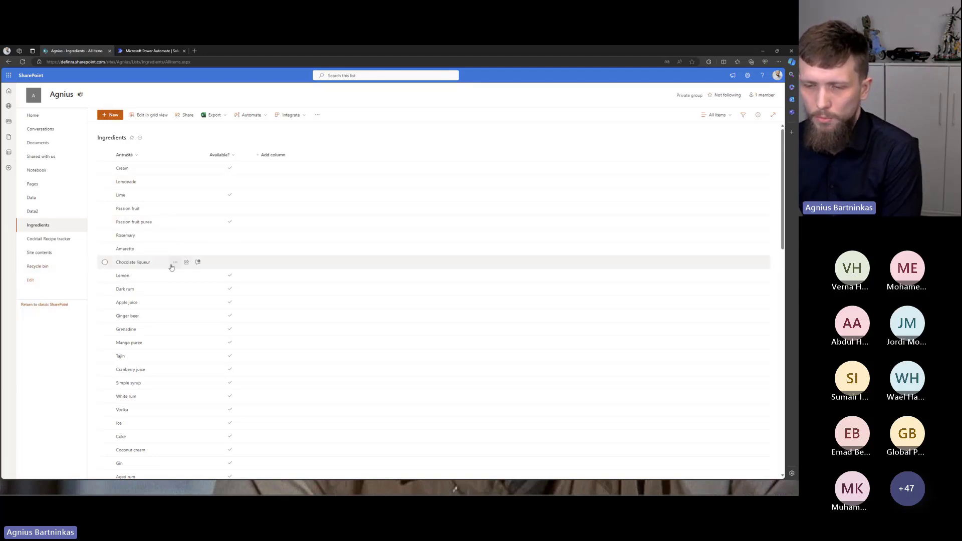
{"action": "left_click", "coordinate": [67, 243]}
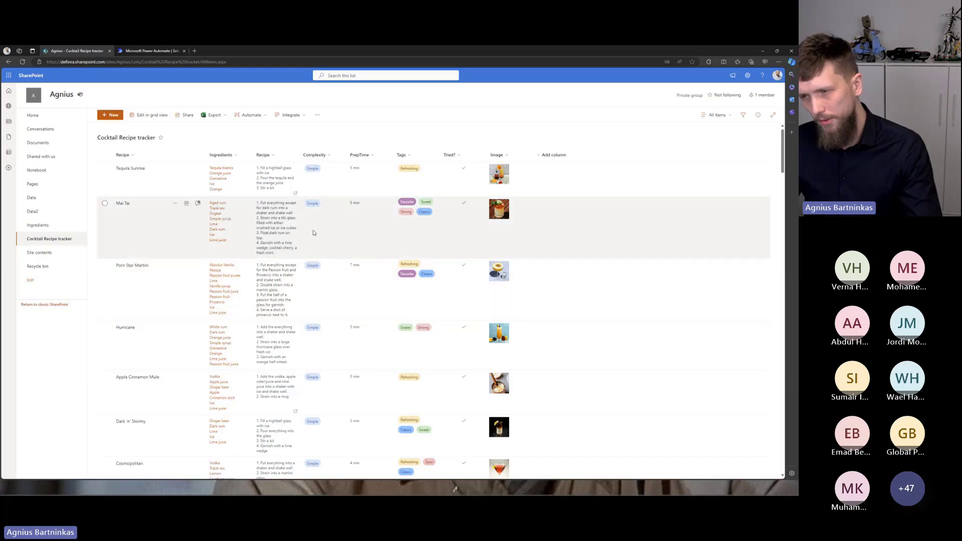
Step: Switch to Power Automate and open the flow "Demo - Error Handling: Try, Catch, Finally" for editing
{"action": "left_click", "coordinate": [160, 51]}
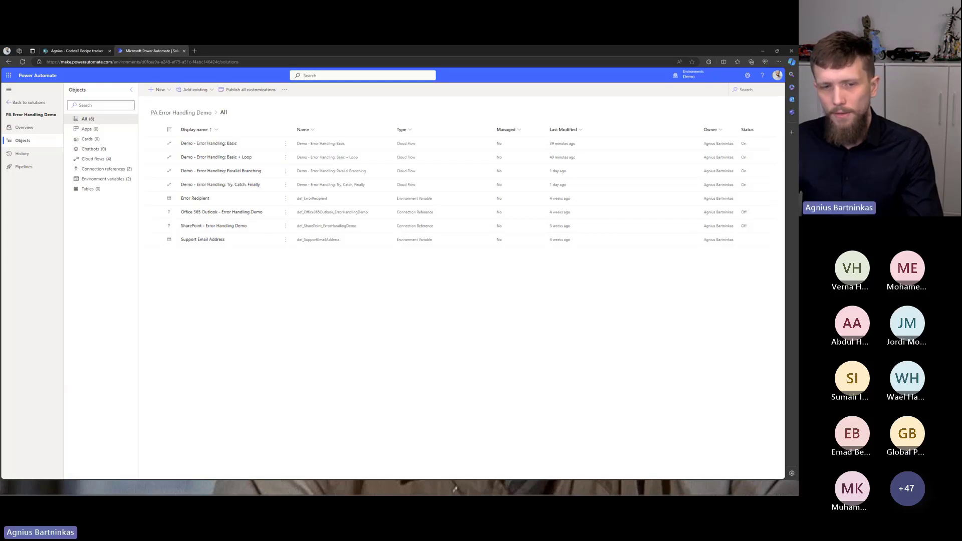
{"action": "left_click", "coordinate": [245, 184]}
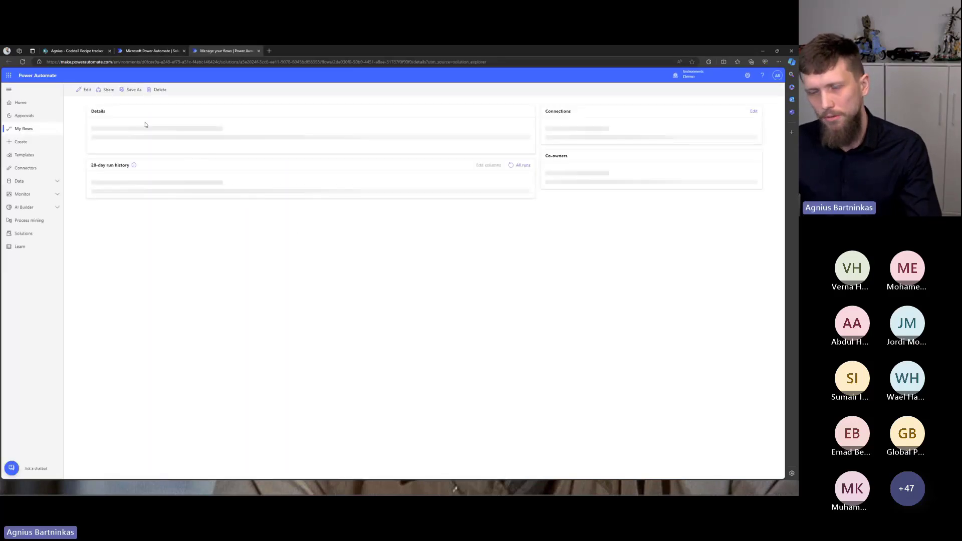
{"action": "left_click", "coordinate": [86, 90]}
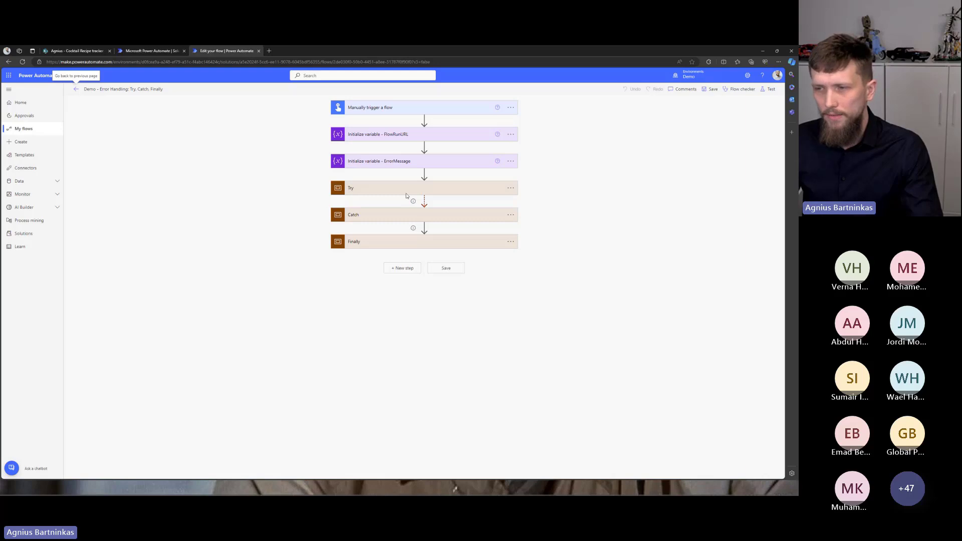
Step: Examine the actions in the Try scope, and the run-after conditions and actions of the Catch scope
{"action": "left_click", "coordinate": [354, 191]}
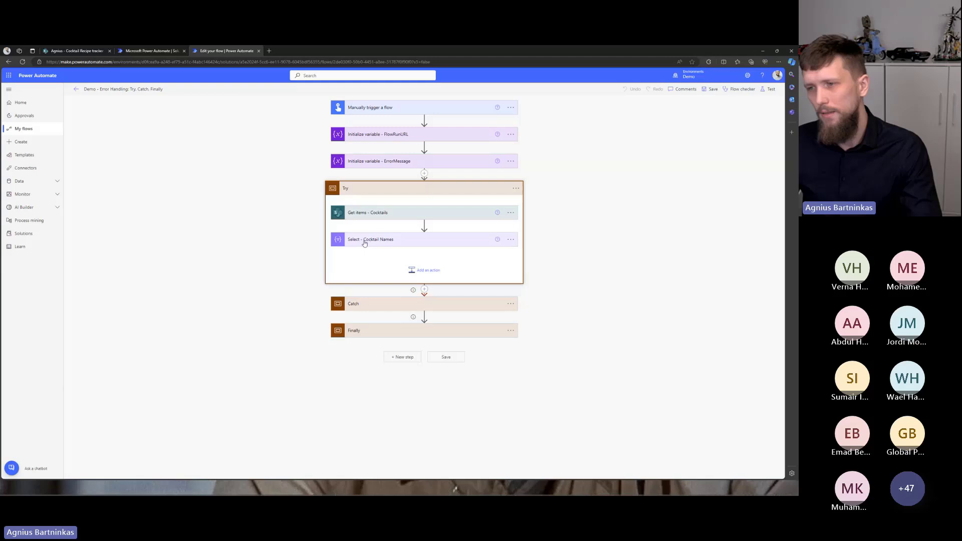
{"action": "left_click", "coordinate": [375, 190]}
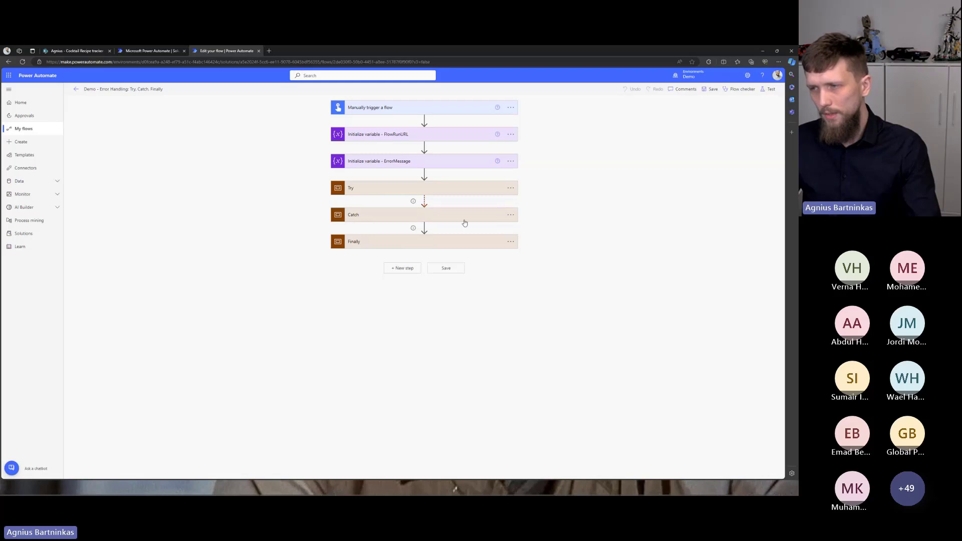
{"action": "left_click", "coordinate": [510, 215]}
{"action": "left_click", "coordinate": [537, 281]}
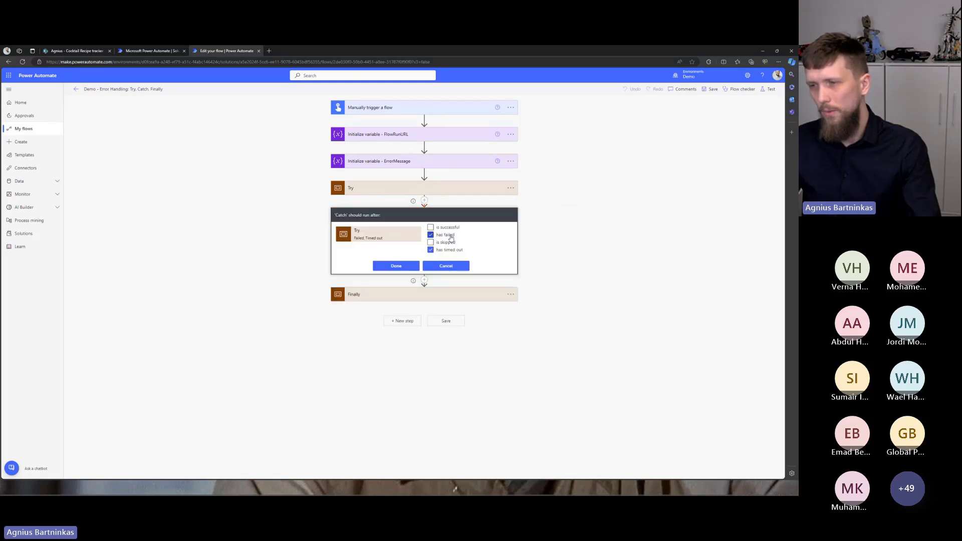
{"action": "left_click", "coordinate": [458, 270]}
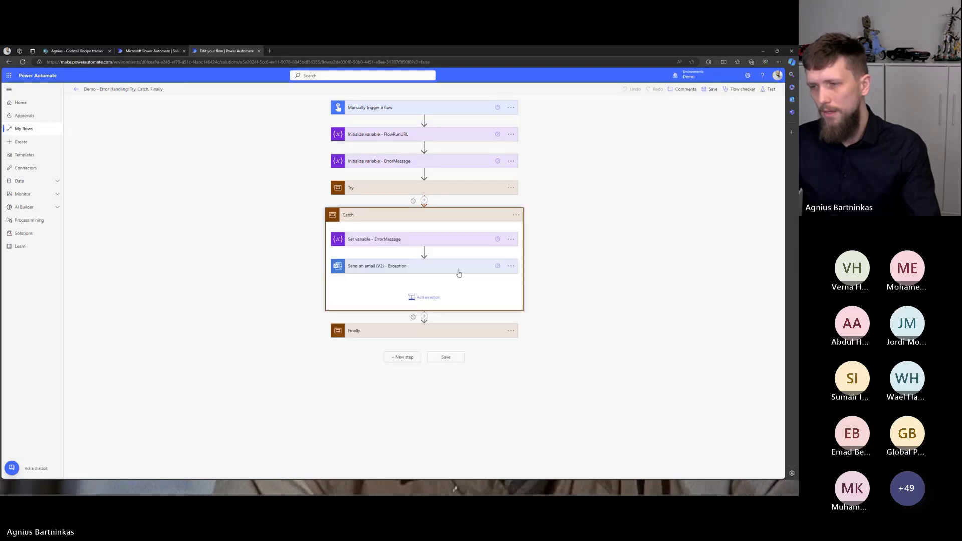
{"action": "left_click", "coordinate": [463, 224]}
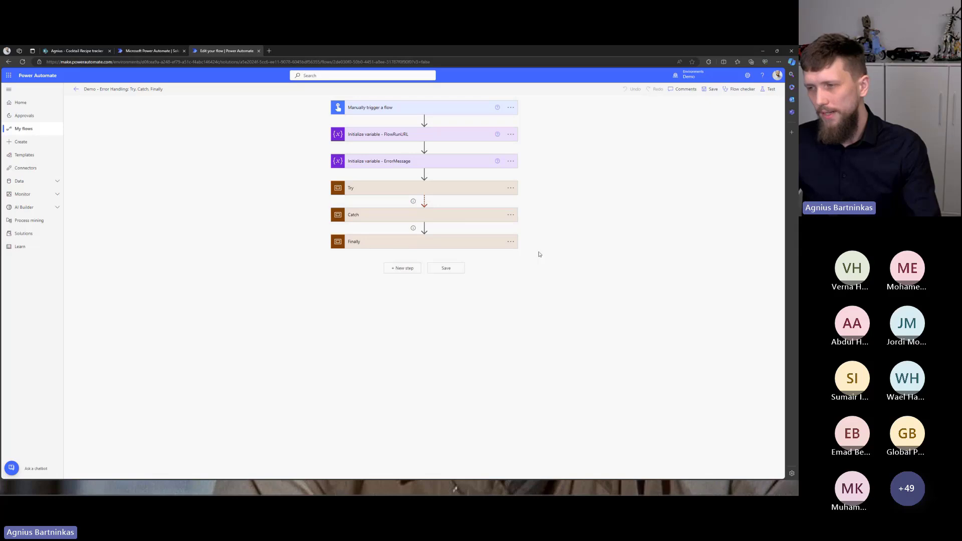
Step: Examine the Finally scope's run-after conditions and the email action it contains
{"action": "left_click", "coordinate": [510, 242]}
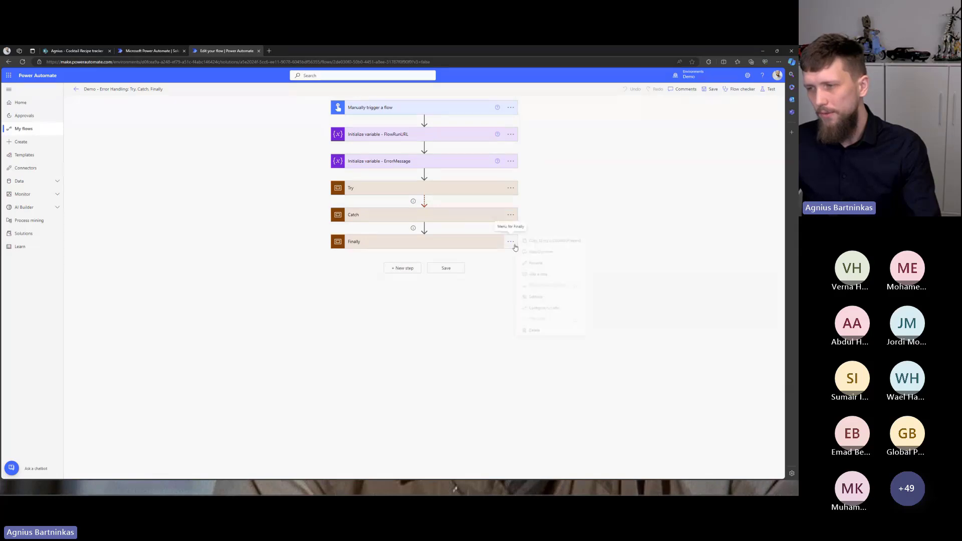
{"action": "left_click", "coordinate": [542, 308]}
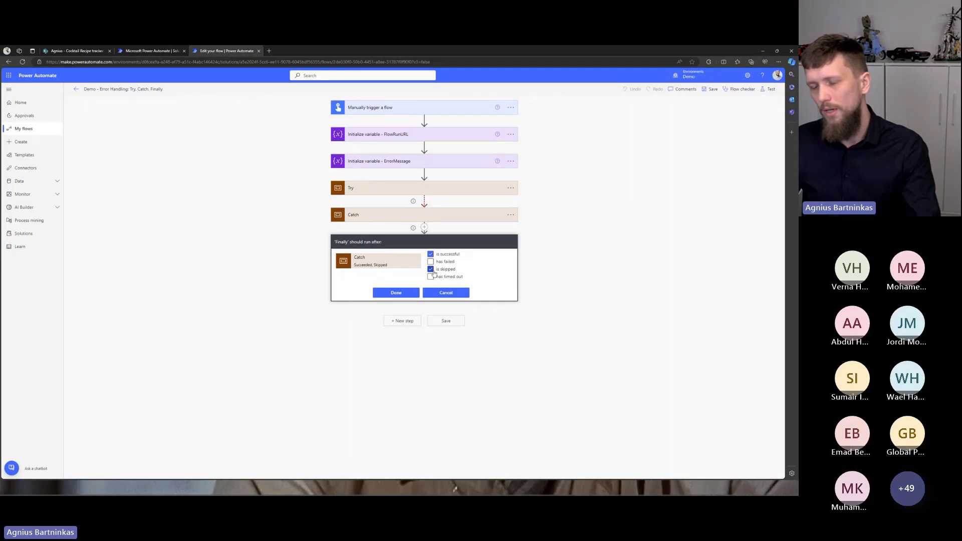
{"action": "left_click", "coordinate": [443, 295]}
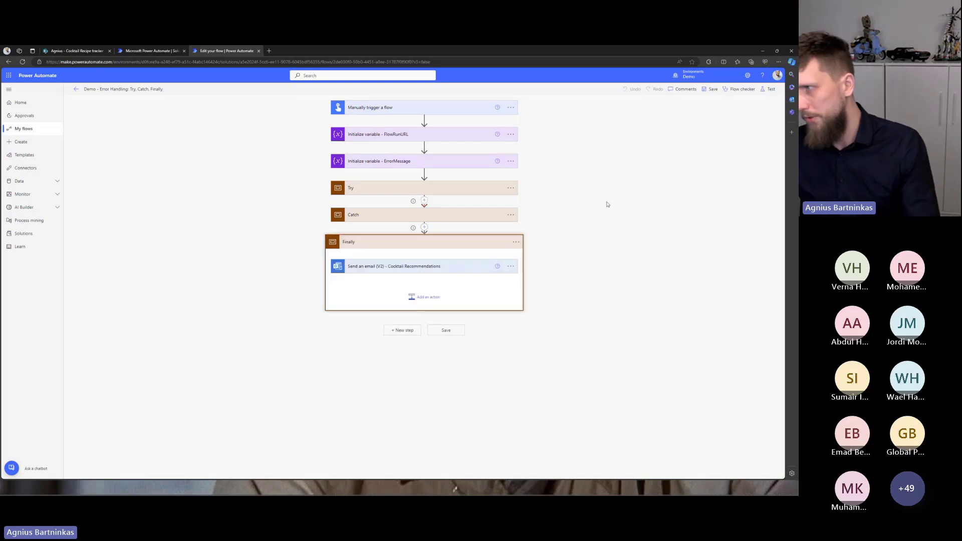
{"action": "left_click", "coordinate": [426, 247]}
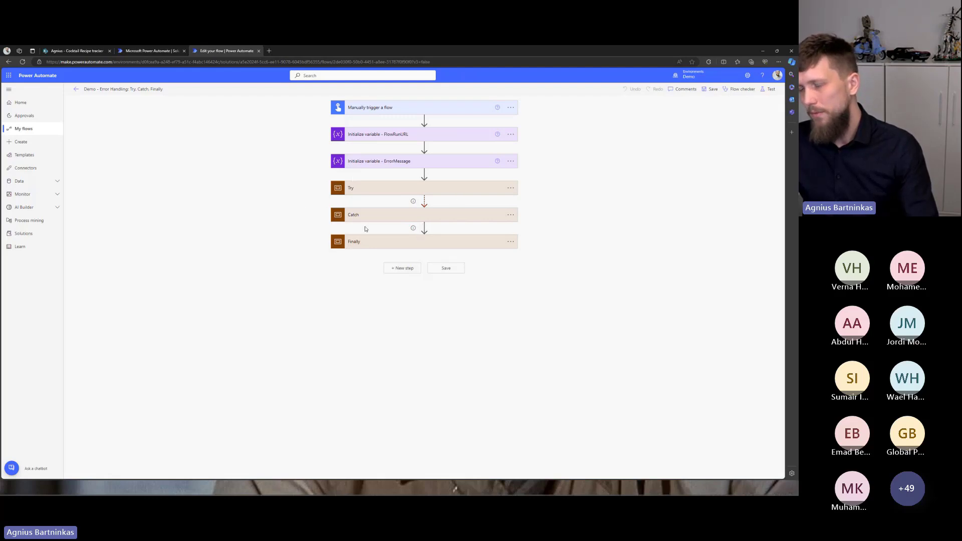
Step: Recheck the Try scope's actions and test the flow automatically with a recently used trigger
{"action": "left_click", "coordinate": [380, 193]}
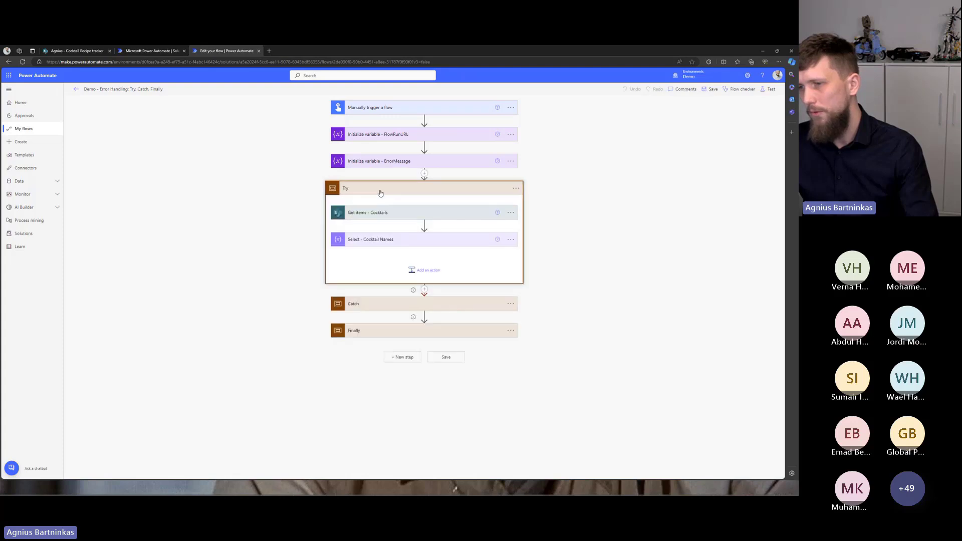
{"action": "left_click", "coordinate": [423, 188]}
{"action": "left_click", "coordinate": [770, 90]}
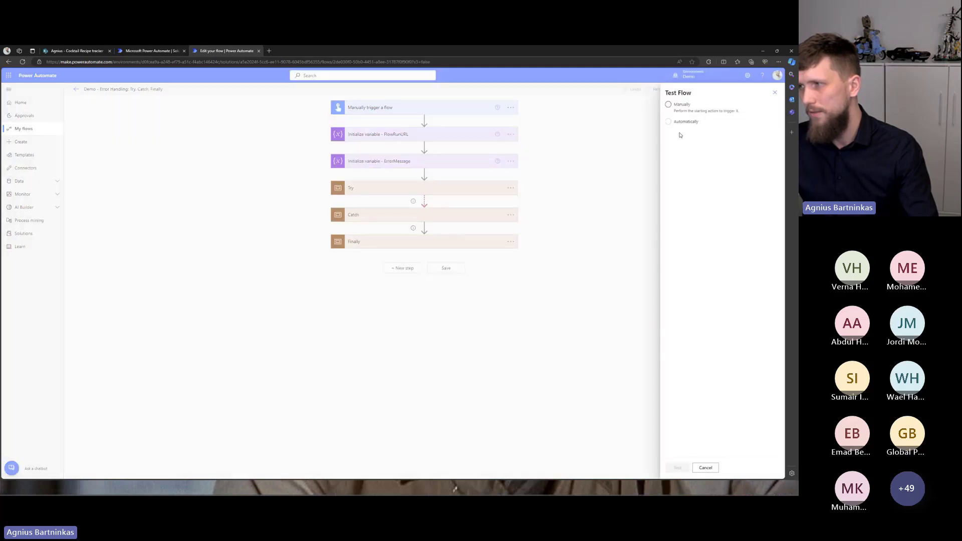
{"action": "left_click", "coordinate": [669, 122]}
{"action": "left_click", "coordinate": [679, 134]}
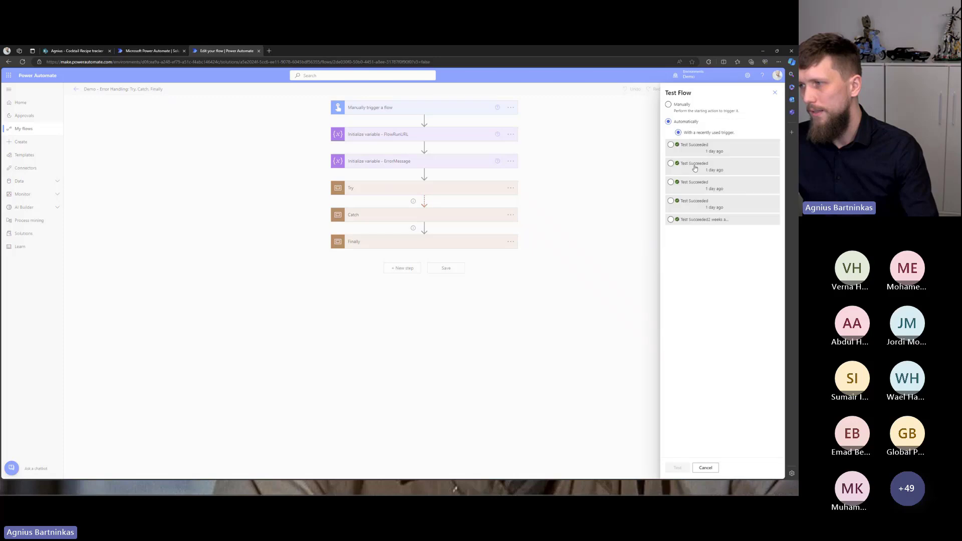
{"action": "left_click", "coordinate": [351, 194]}
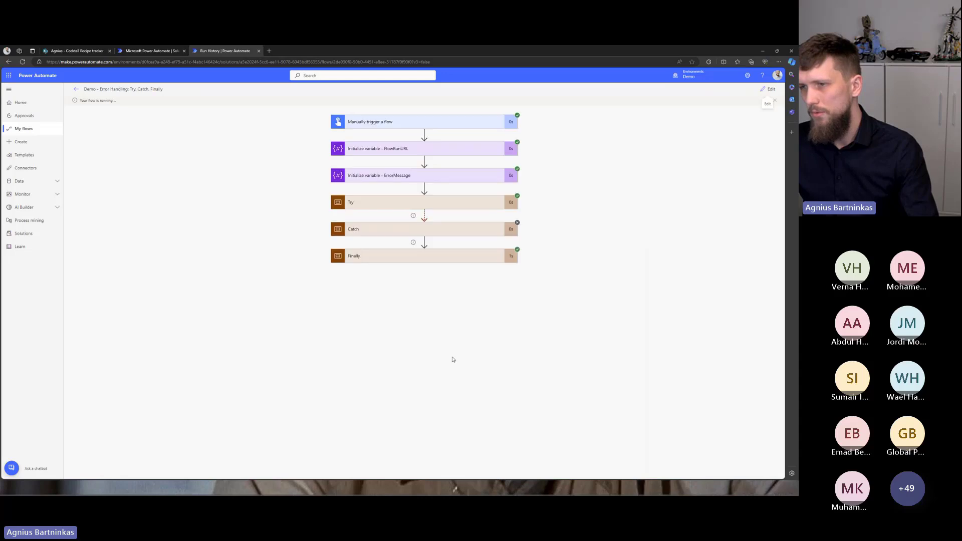
Step: Inspect the Try and Finally scopes in the run results, and switch to Outlook to check the Cocktail Recommendations email
{"action": "left_click", "coordinate": [403, 206]}
{"action": "left_click", "coordinate": [387, 321]}
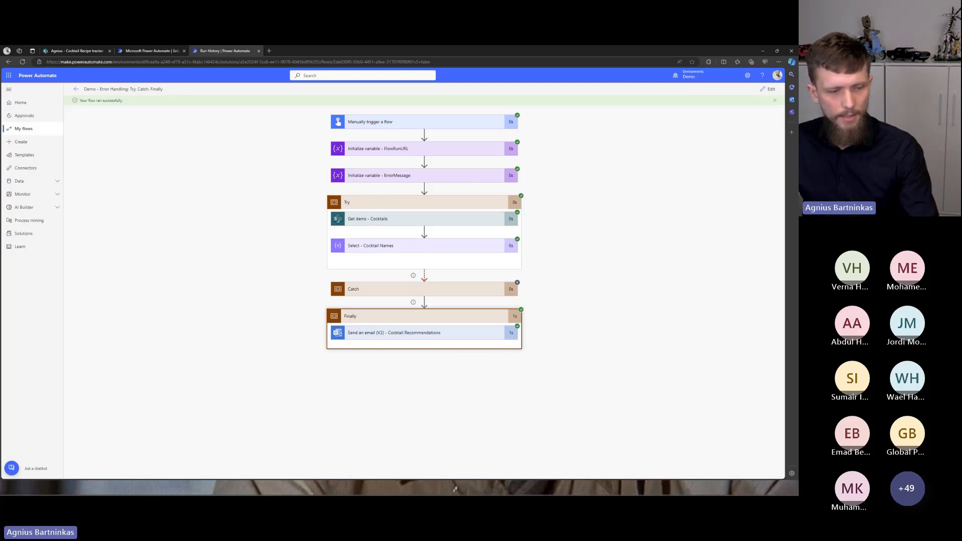
{"action": "key", "text": "alt+Tab"}
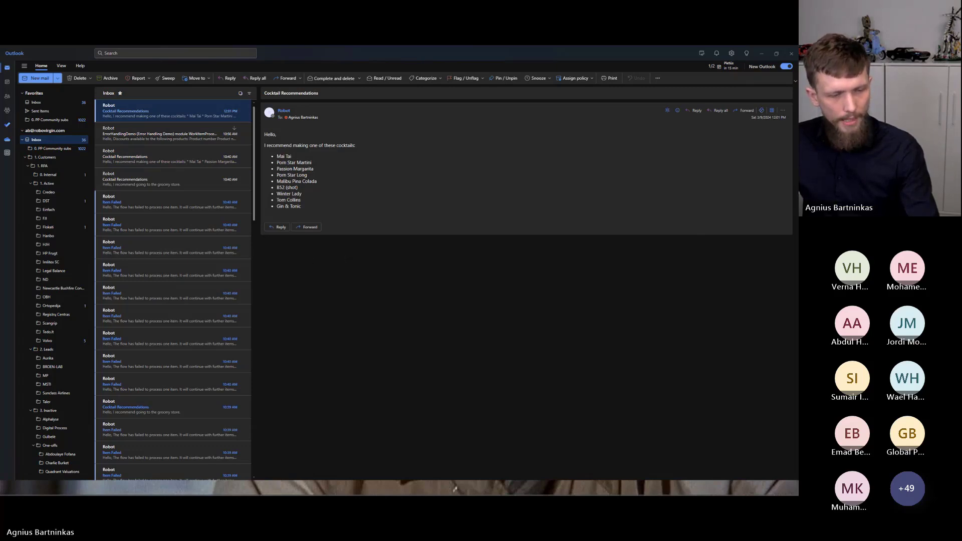
Step: Back in Power Automate, append "and Available eq True" to the filter query of Get items - Cocktails in the Try scope
{"action": "key", "text": "alt+Tab"}
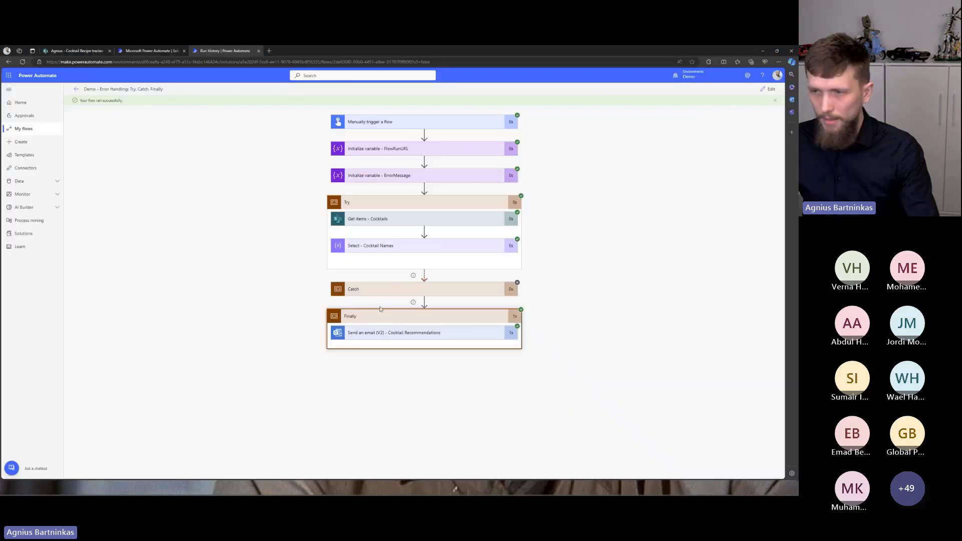
{"action": "left_click", "coordinate": [402, 188]}
{"action": "left_click", "coordinate": [389, 213]}
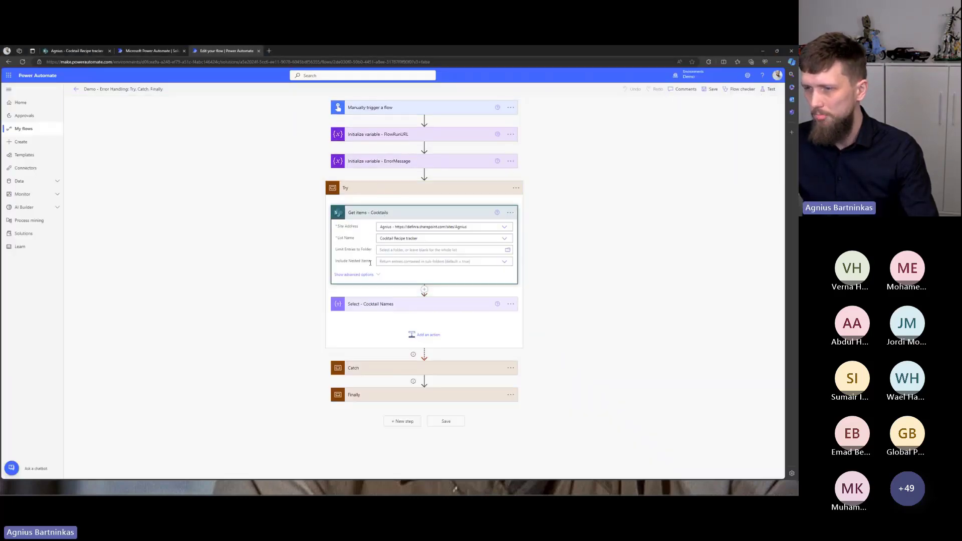
{"action": "left_click", "coordinate": [353, 273]}
{"action": "left_click", "coordinate": [427, 272]}
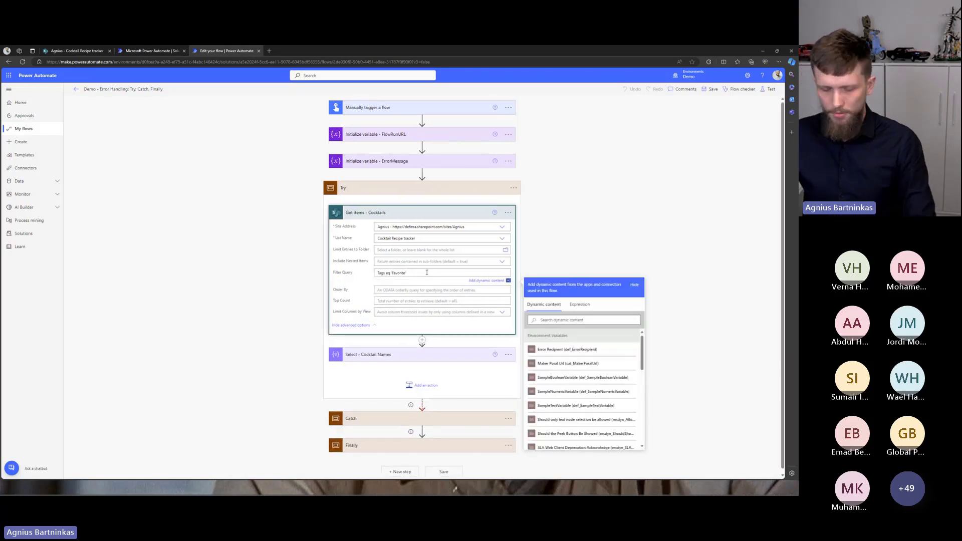
{"action": "type", "text": "and Ava"}
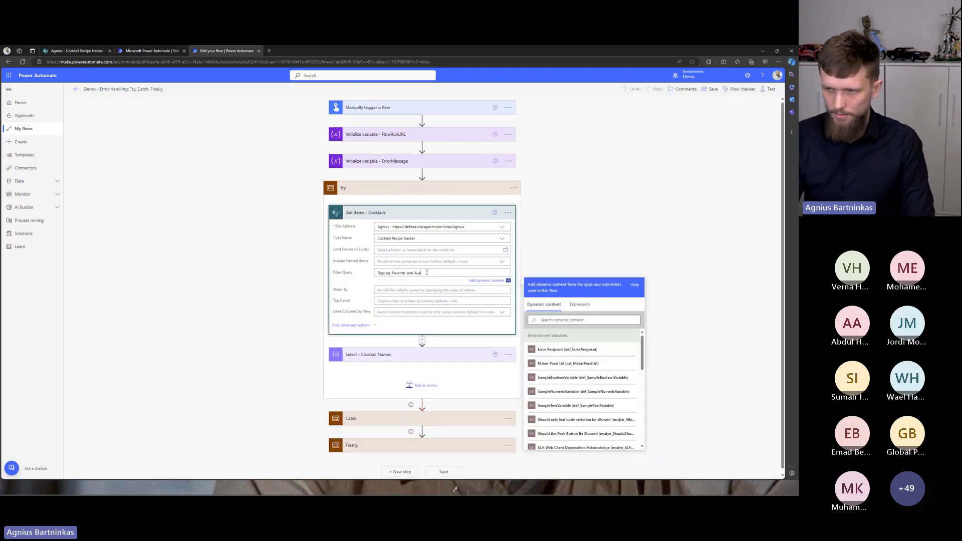
{"action": "type", "text": "ilable eq True"}
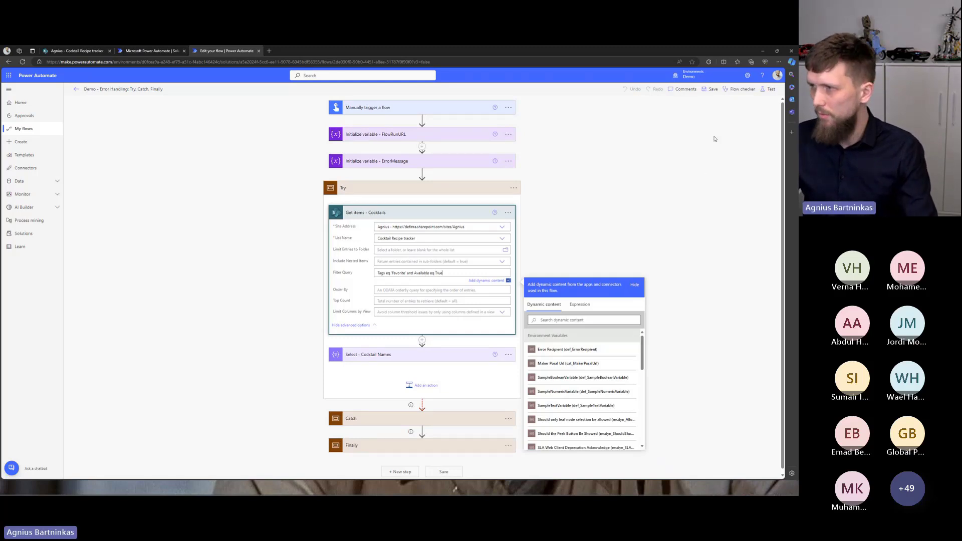
Step: Save and test the flow automatically with a recently used trigger, and inspect the Catch scope in the run results
{"action": "left_click", "coordinate": [767, 90]}
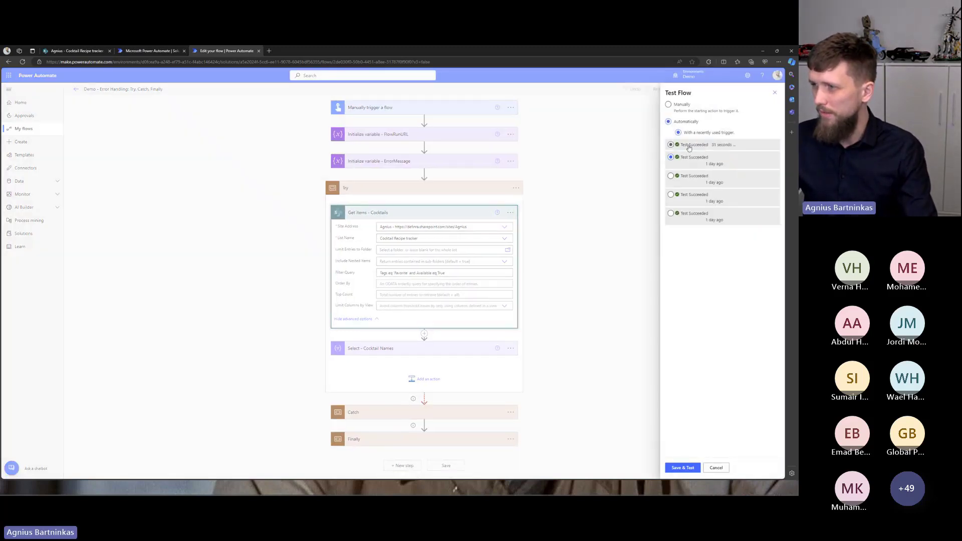
{"action": "left_click", "coordinate": [683, 468]}
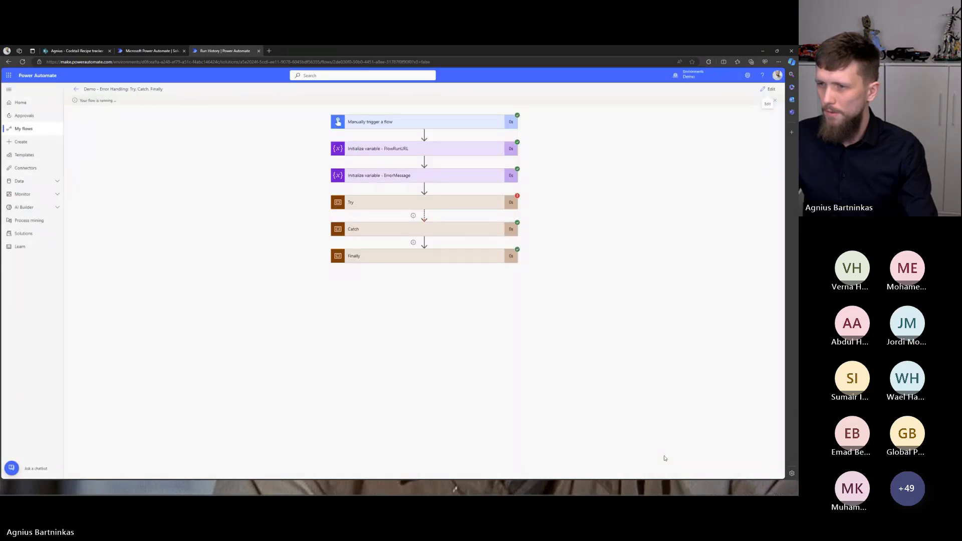
{"action": "left_click", "coordinate": [380, 228]}
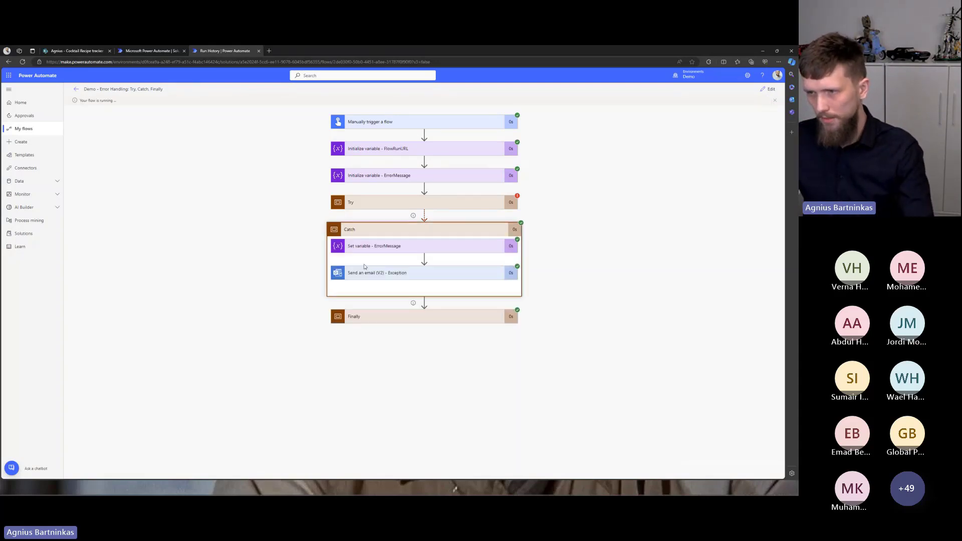
{"action": "left_click", "coordinate": [382, 231]}
Step: Switch to Outlook and read the newest Cocktail Recommendations email and the Flow Failed email
{"action": "key", "text": "alt+Tab"}
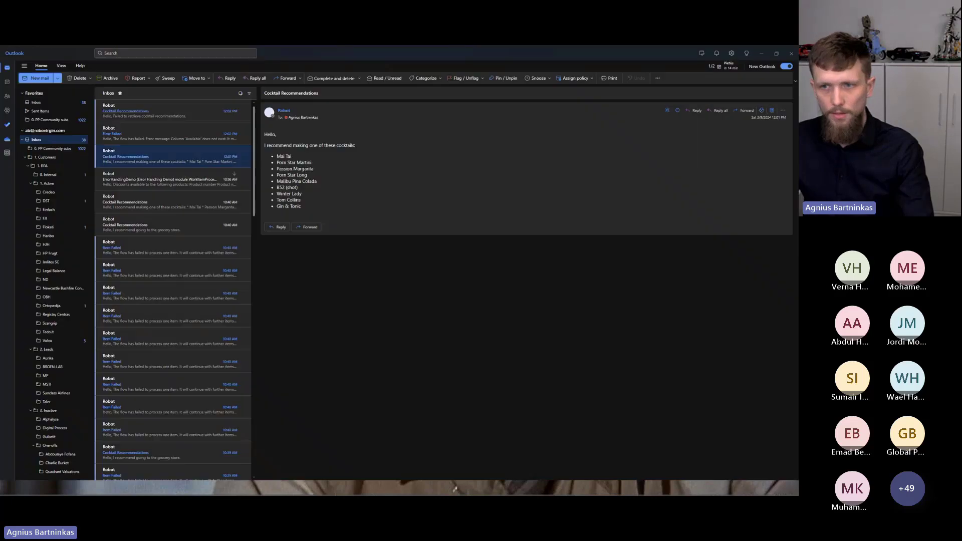
{"action": "left_click", "coordinate": [178, 119]}
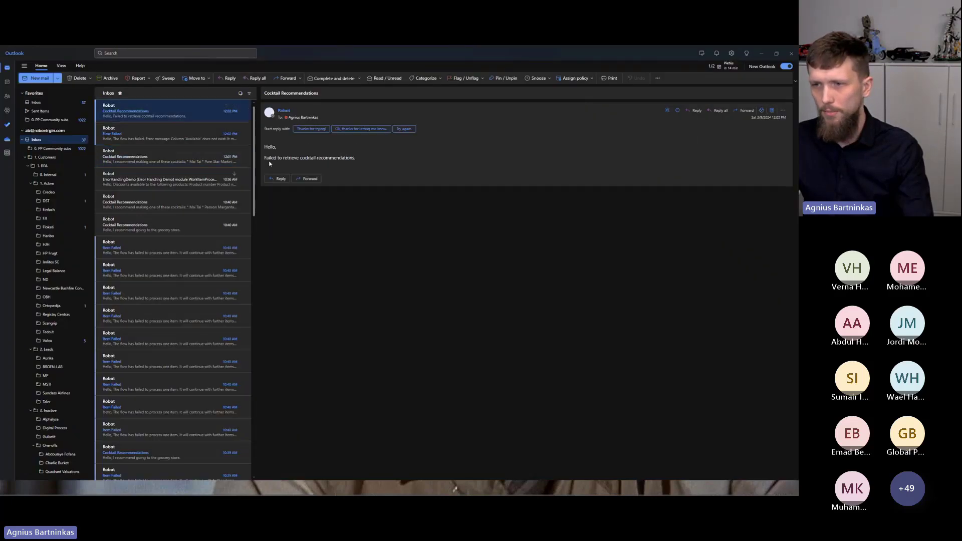
{"action": "left_click_drag", "start_coordinate": [265, 159], "coordinate": [343, 161]}
{"action": "left_click", "coordinate": [349, 162]}
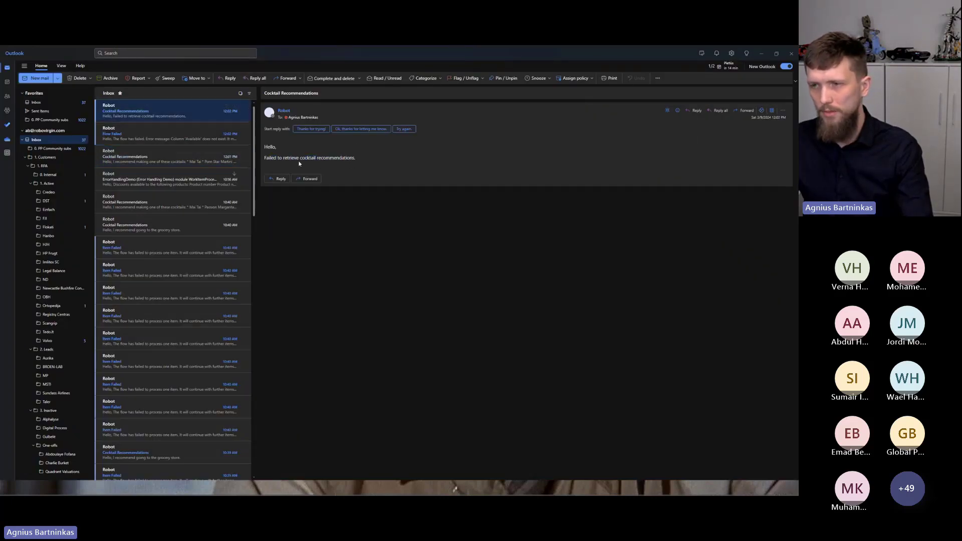
{"action": "left_click", "coordinate": [150, 137]}
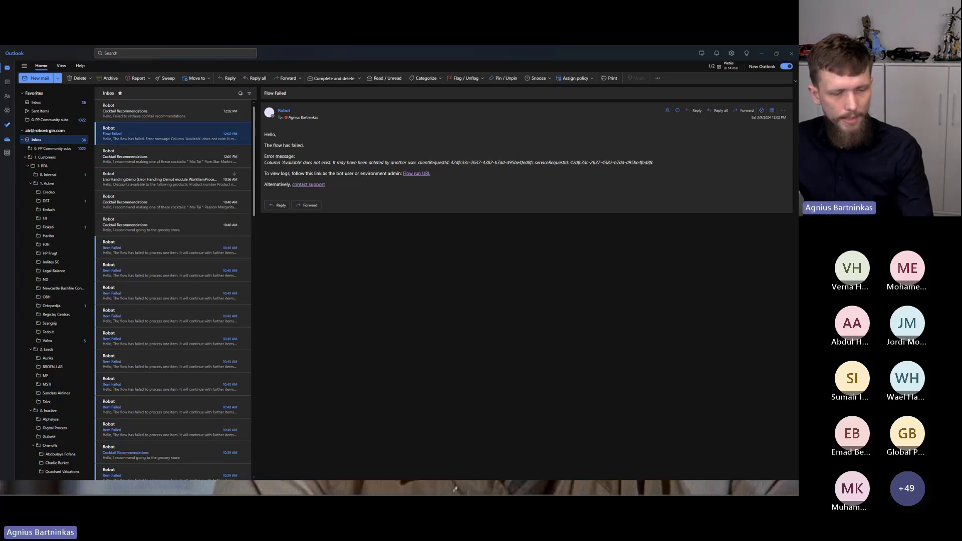
Step: Switch back to Power Automate, reopen the flow for editing, and examine the Cocktail Recommendations email action in the Finally scope
{"action": "left_click", "coordinate": [416, 174]}
{"action": "left_click", "coordinate": [771, 91]}
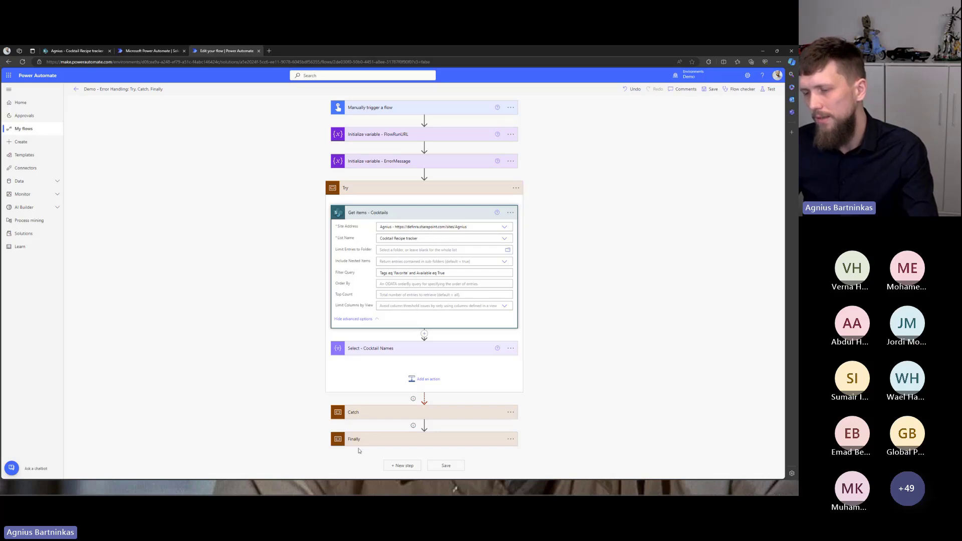
{"action": "left_click", "coordinate": [341, 441]}
{"action": "scroll", "coordinate": [342, 441], "scroll_direction": "down", "scroll_amount": 1}
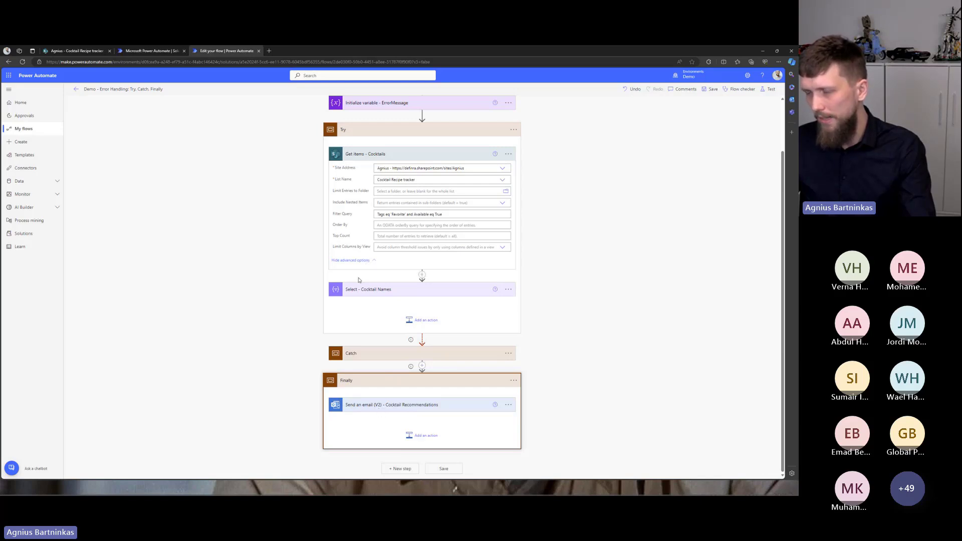
{"action": "left_click", "coordinate": [365, 404]}
{"action": "scroll", "coordinate": [365, 407], "scroll_direction": "down", "scroll_amount": 2}
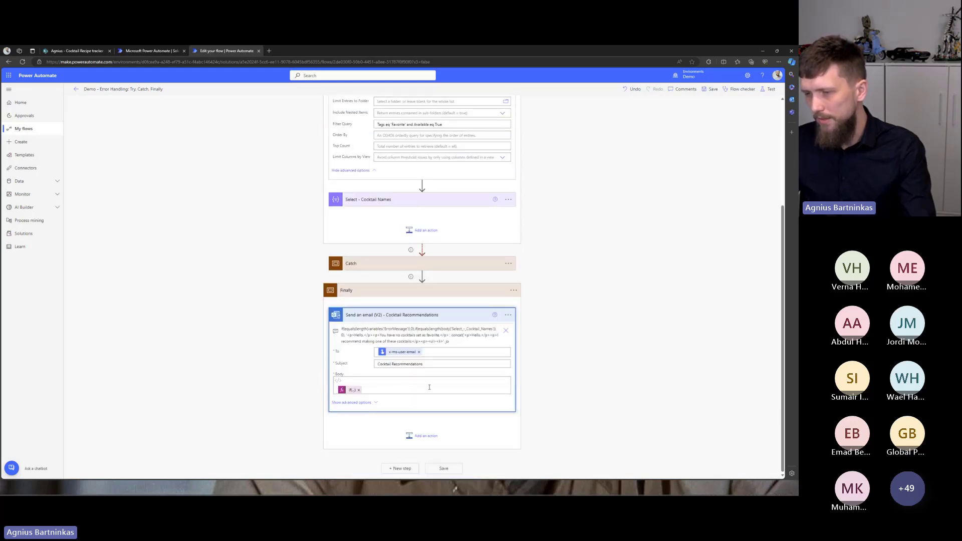
{"action": "scroll", "coordinate": [431, 391], "scroll_direction": "up", "scroll_amount": 1}
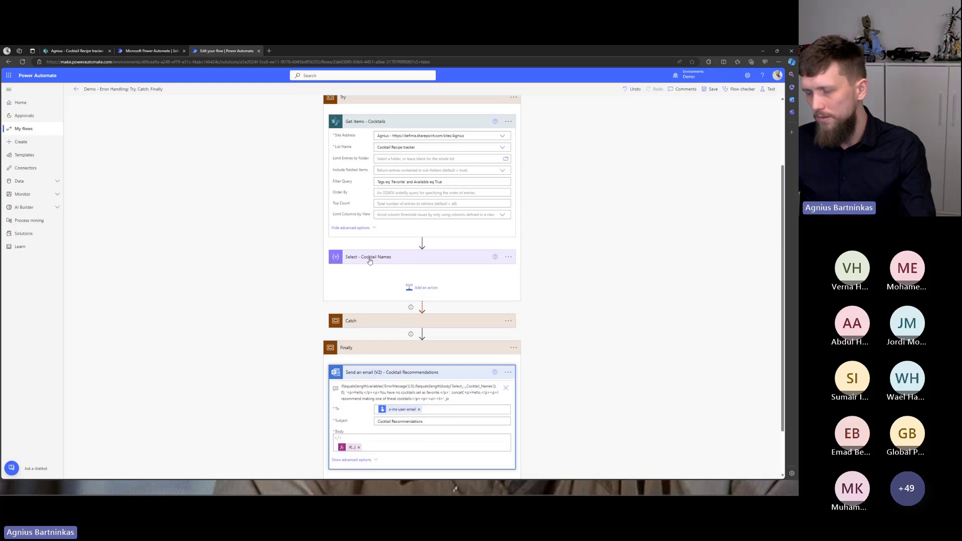
{"action": "scroll", "coordinate": [357, 264], "scroll_direction": "down", "scroll_amount": 1}
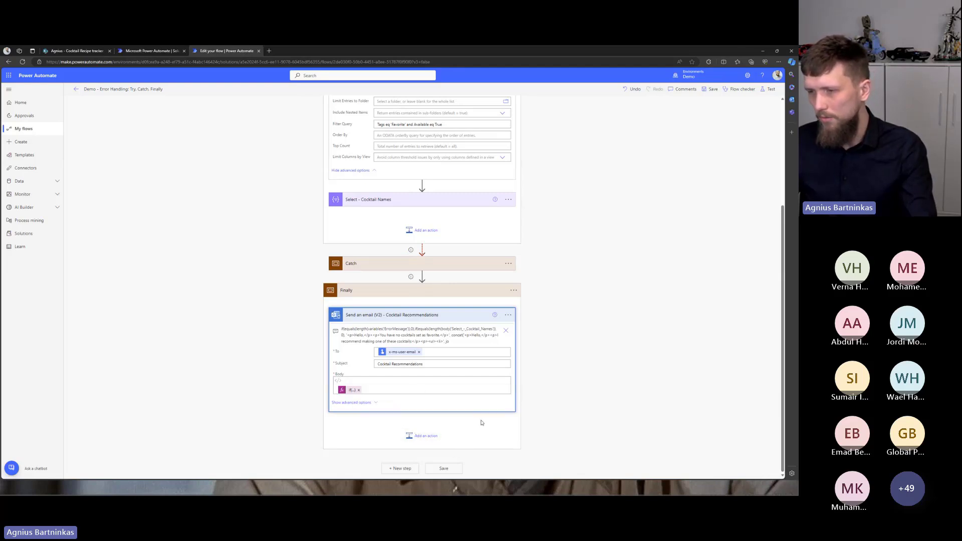
{"action": "scroll", "coordinate": [481, 422], "scroll_direction": "up", "scroll_amount": 1}
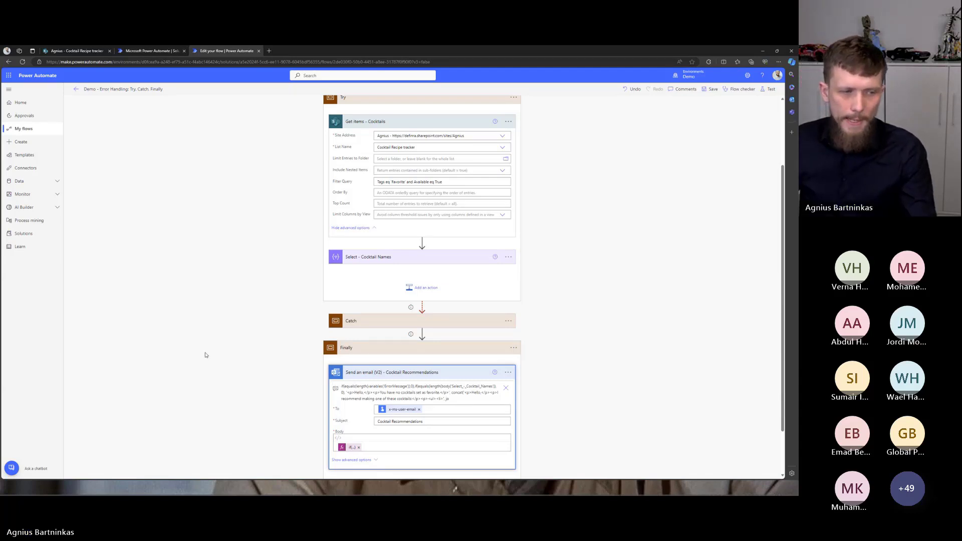
{"action": "scroll", "coordinate": [421, 333], "scroll_direction": "down", "scroll_amount": 1}
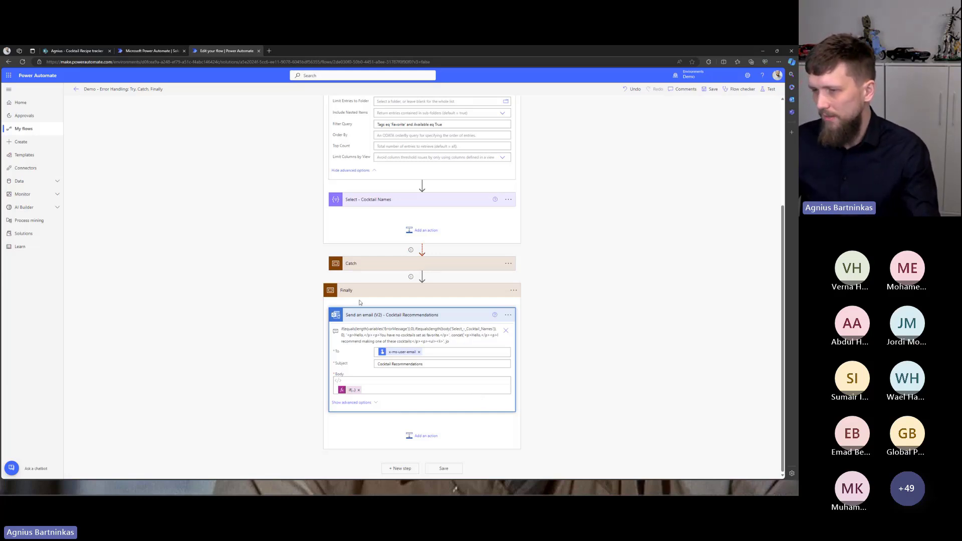
{"action": "scroll", "coordinate": [575, 328], "scroll_direction": "up", "scroll_amount": 3}
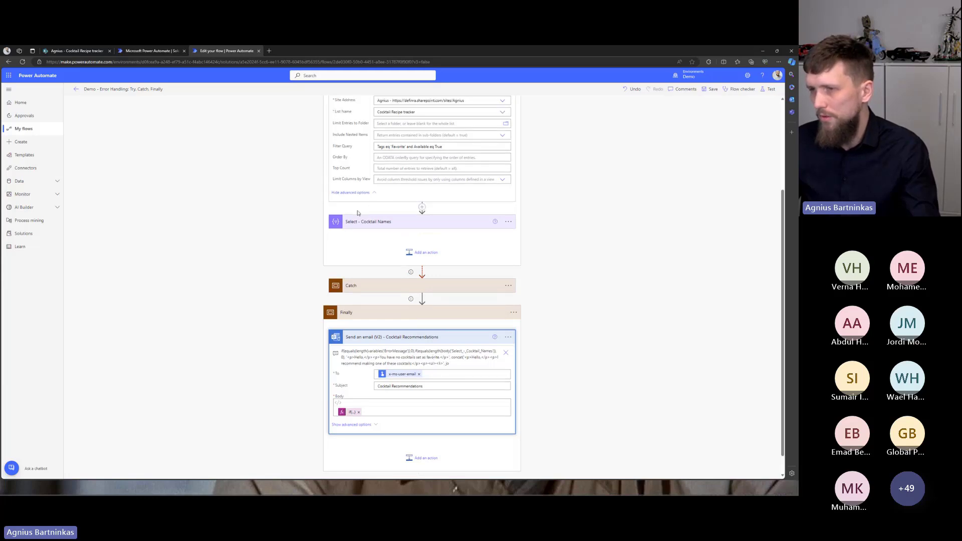
{"action": "scroll", "coordinate": [575, 328], "scroll_direction": "down", "scroll_amount": 3}
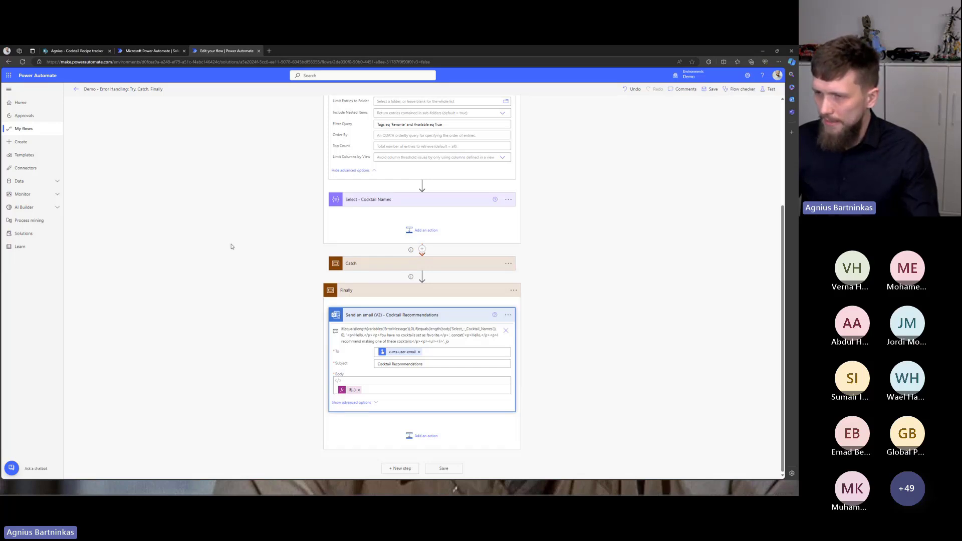
Step: Expand the Catch scope to examine its actions alongside the Finally scope, and check the recent runs offered for testing the flow
{"action": "left_click", "coordinate": [371, 265]}
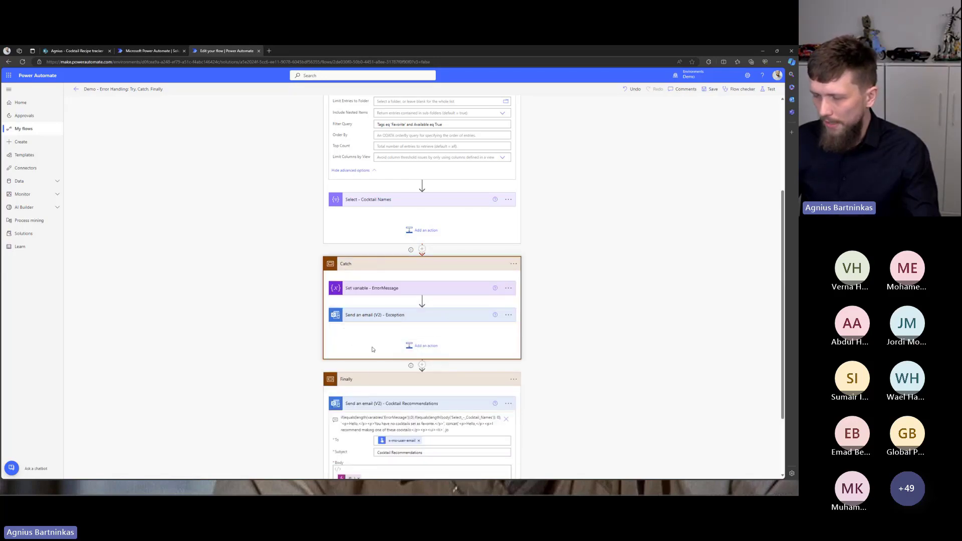
{"action": "scroll", "coordinate": [372, 349], "scroll_direction": "down", "scroll_amount": 1}
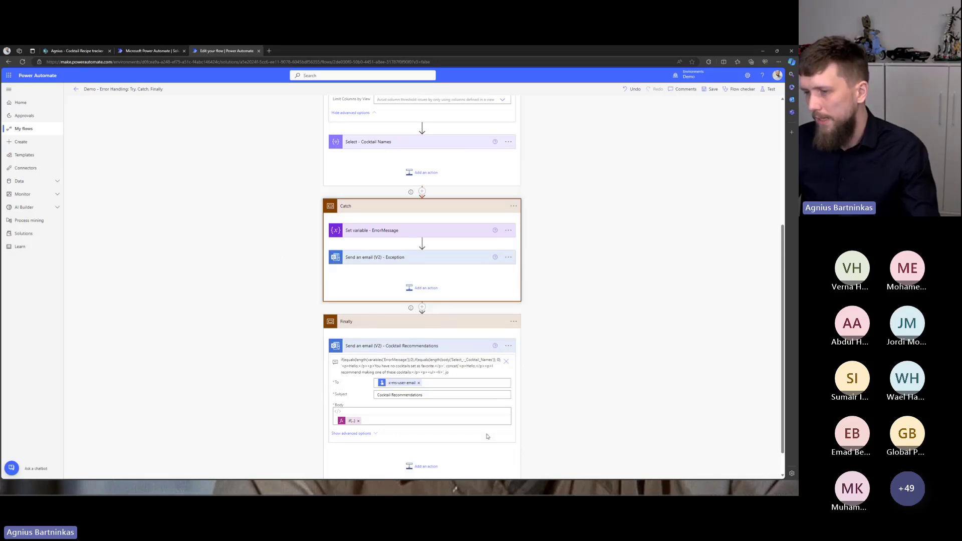
{"action": "scroll", "coordinate": [488, 436], "scroll_direction": "down", "scroll_amount": 1}
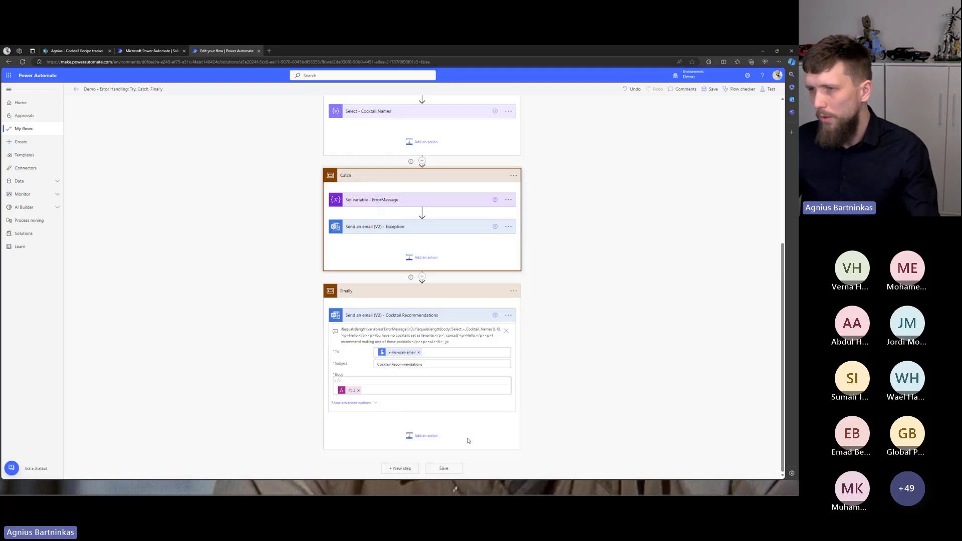
{"action": "scroll", "coordinate": [442, 217], "scroll_direction": "up", "scroll_amount": 1}
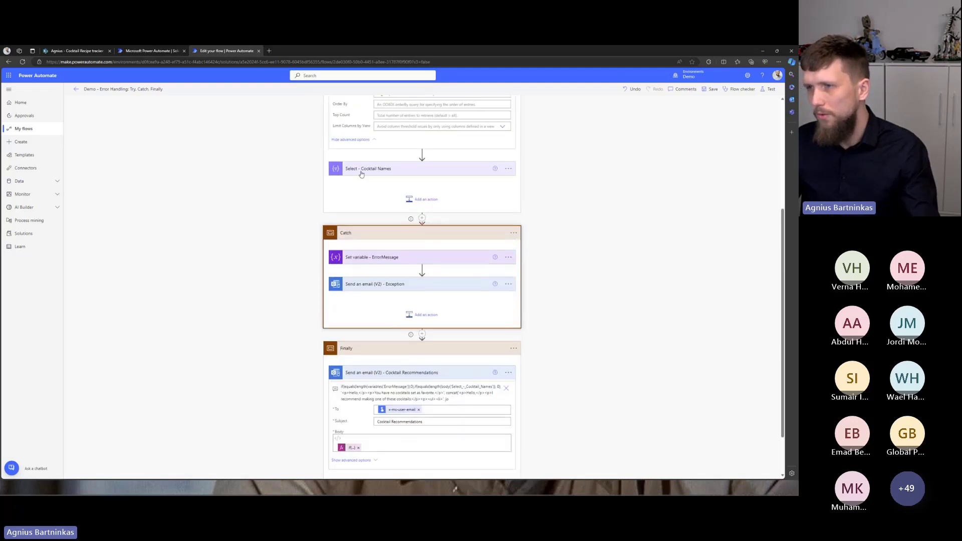
{"action": "scroll", "coordinate": [294, 189], "scroll_direction": "up", "scroll_amount": 2}
{"action": "scroll", "coordinate": [310, 311], "scroll_direction": "down", "scroll_amount": 3}
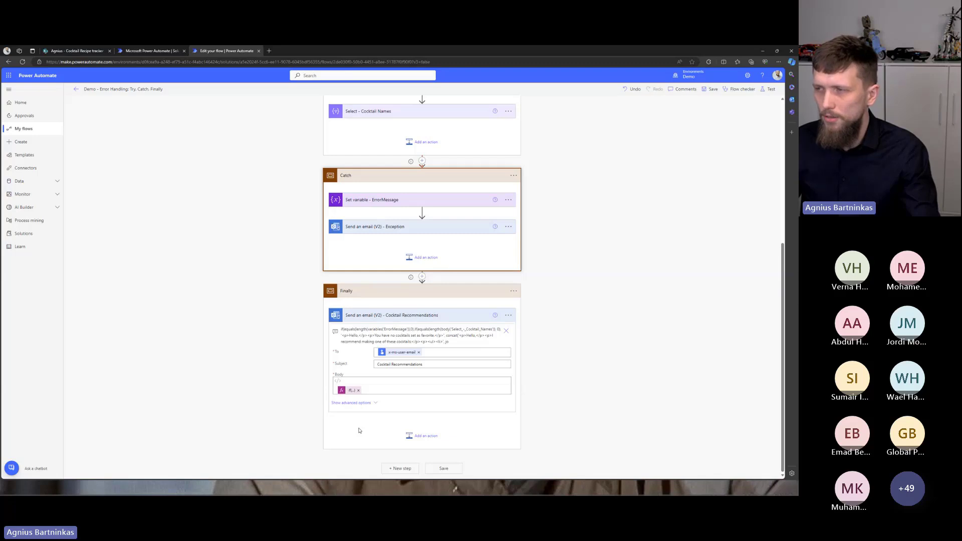
{"action": "left_click", "coordinate": [769, 89]}
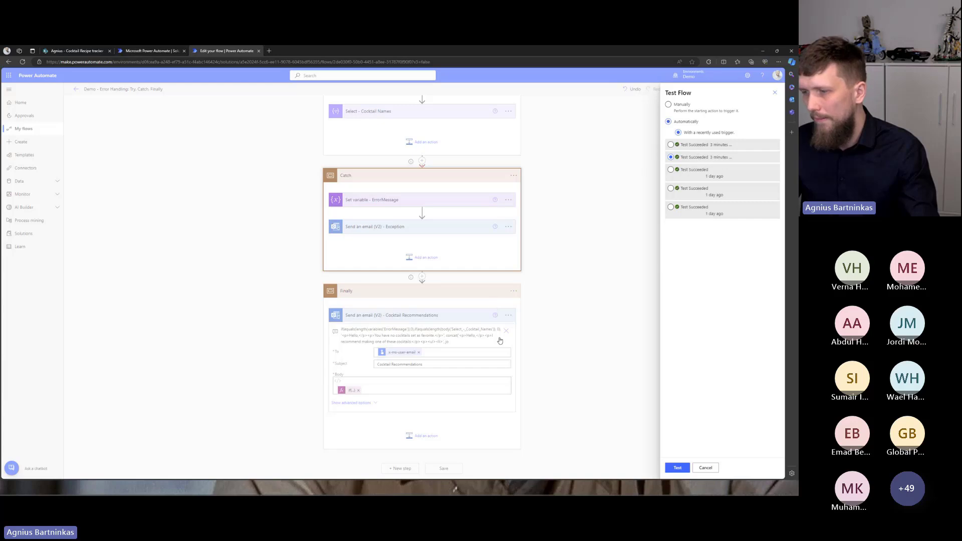
{"action": "left_click", "coordinate": [706, 467]}
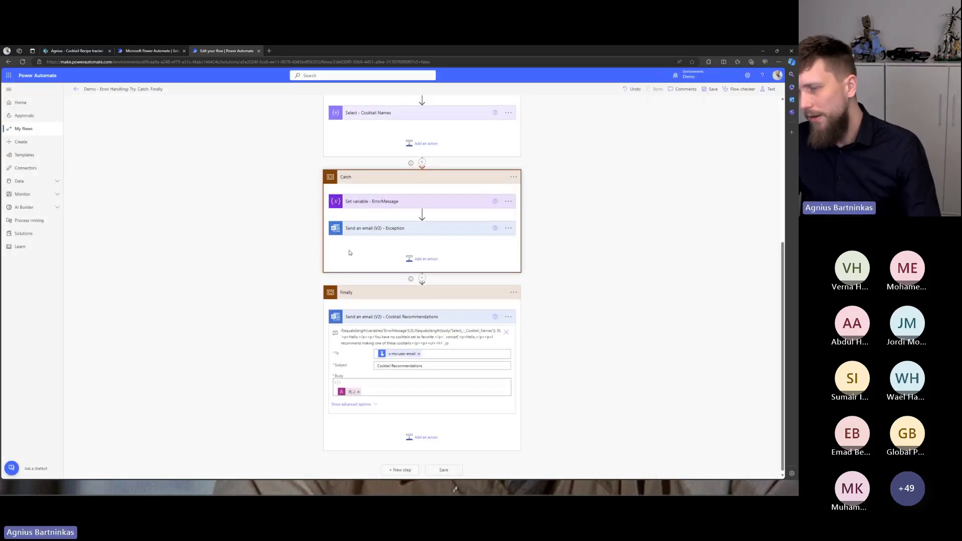
Step: Inspect the coalesce expression in Set variable - ErrorMessage and the body of Send an email (V2) - Exception in the Catch scope
{"action": "scroll", "coordinate": [350, 256], "scroll_direction": "up", "scroll_amount": 2}
{"action": "scroll", "coordinate": [345, 293], "scroll_direction": "up", "scroll_amount": 2}
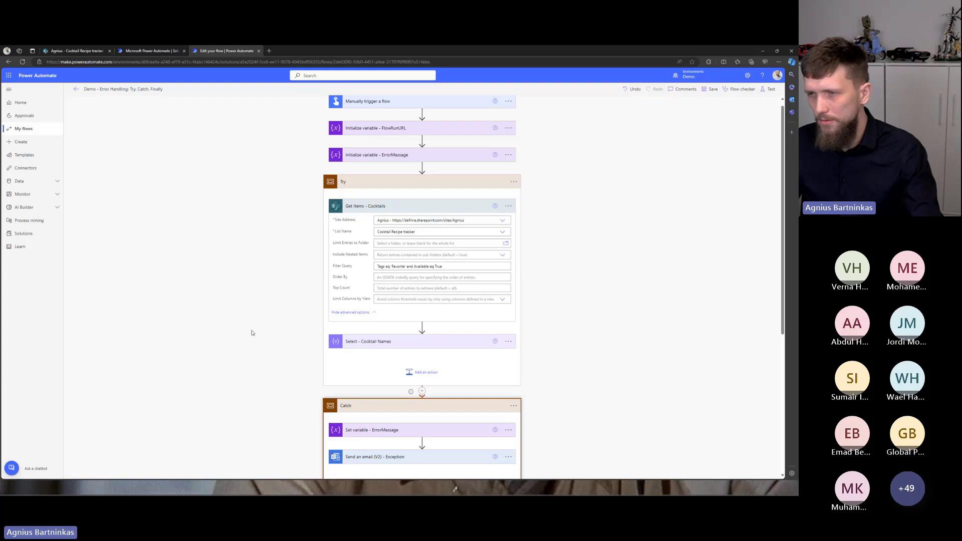
{"action": "scroll", "coordinate": [252, 333], "scroll_direction": "down", "scroll_amount": 1}
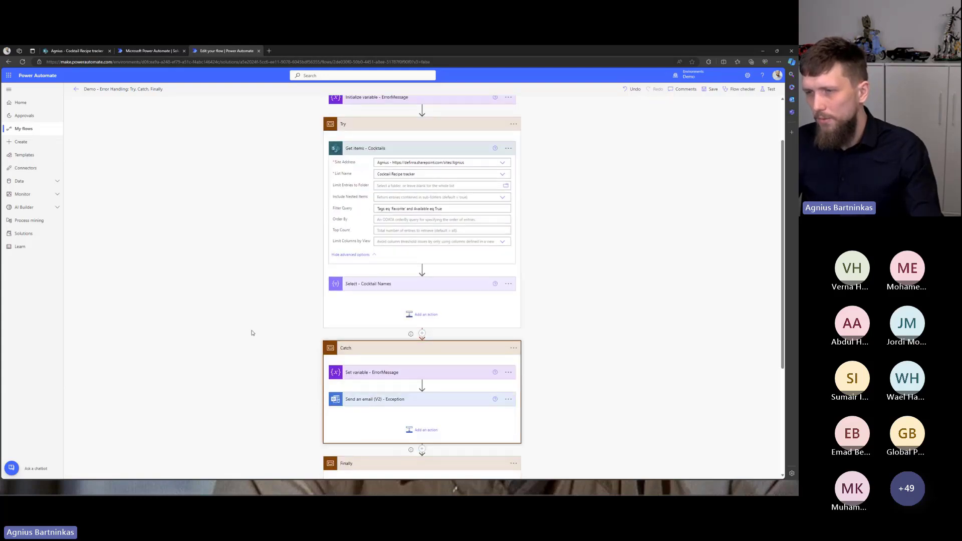
{"action": "left_click", "coordinate": [420, 376]}
{"action": "scroll", "coordinate": [396, 371], "scroll_direction": "down", "scroll_amount": 1}
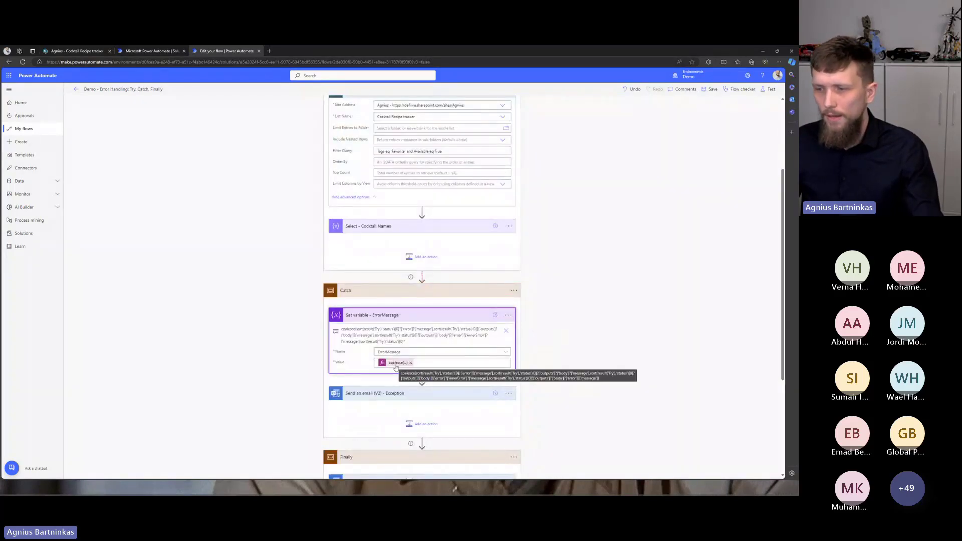
{"action": "scroll", "coordinate": [396, 369], "scroll_direction": "down", "scroll_amount": 1}
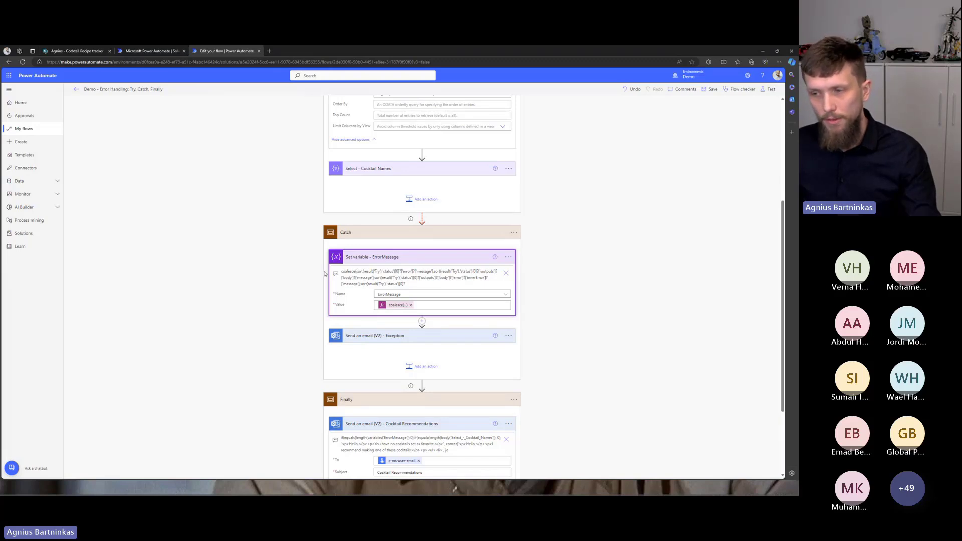
{"action": "scroll", "coordinate": [325, 273], "scroll_direction": "down", "scroll_amount": 1}
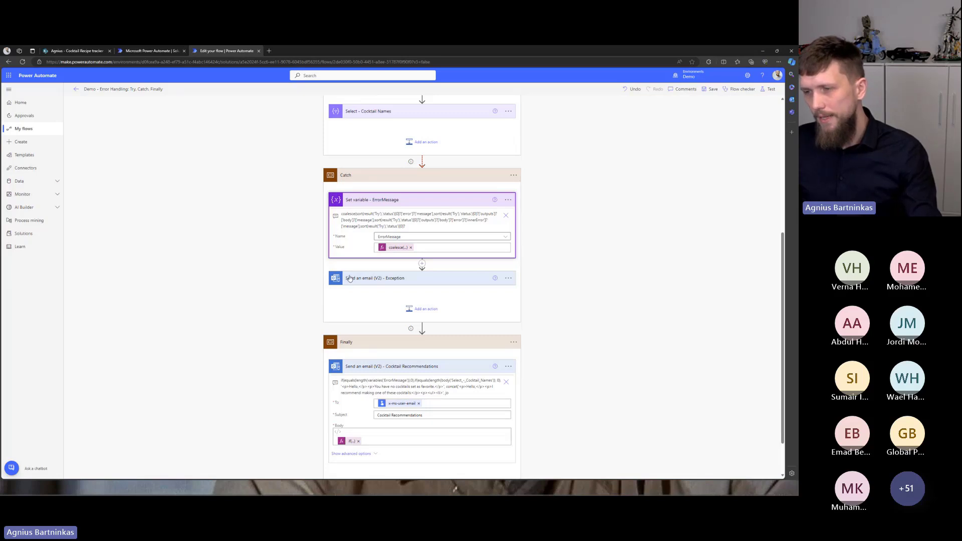
{"action": "left_click", "coordinate": [397, 286]}
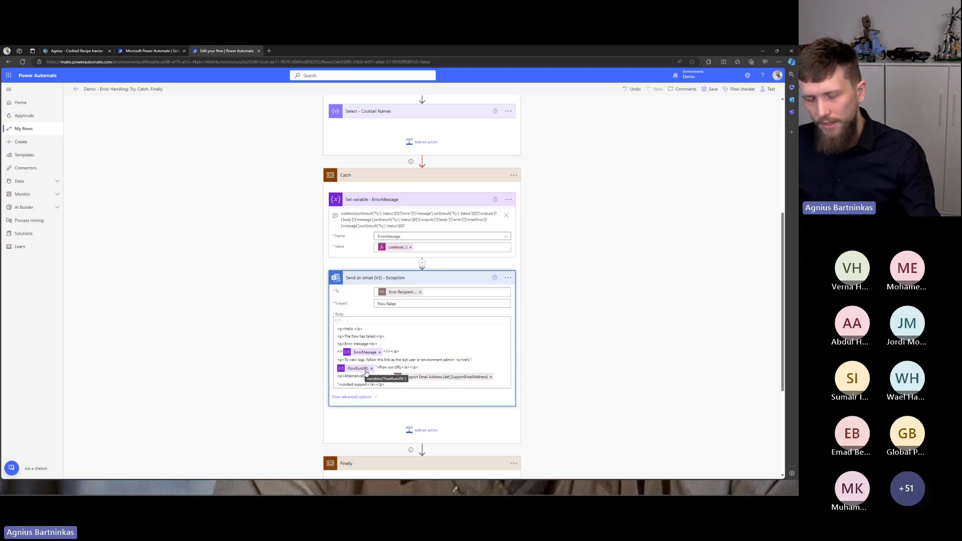
{"action": "scroll", "coordinate": [365, 371], "scroll_direction": "down", "scroll_amount": 1}
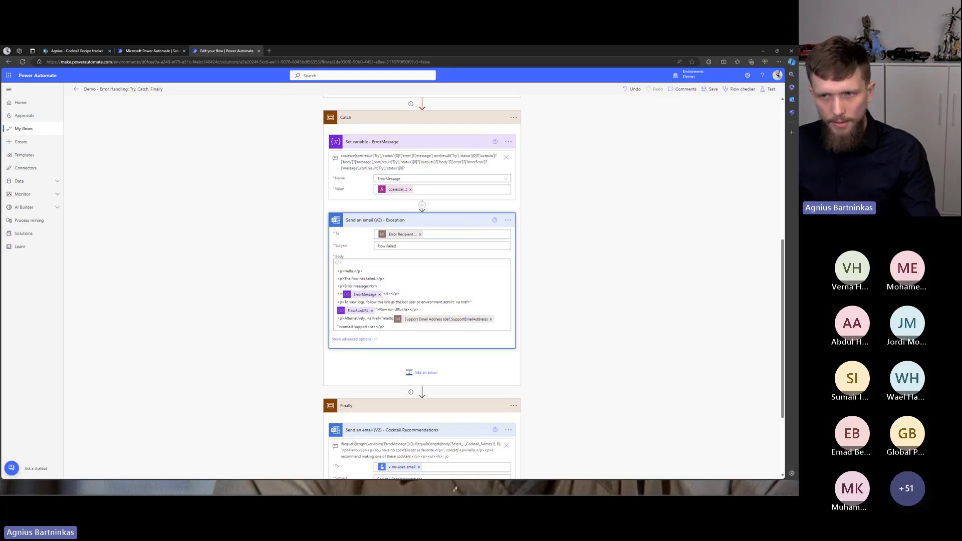
Step: Get the flow run URL from the Flow Failed email in Outlook, view that run in a new browser tab, and close the tab
{"action": "key", "text": "alt+Tab"}
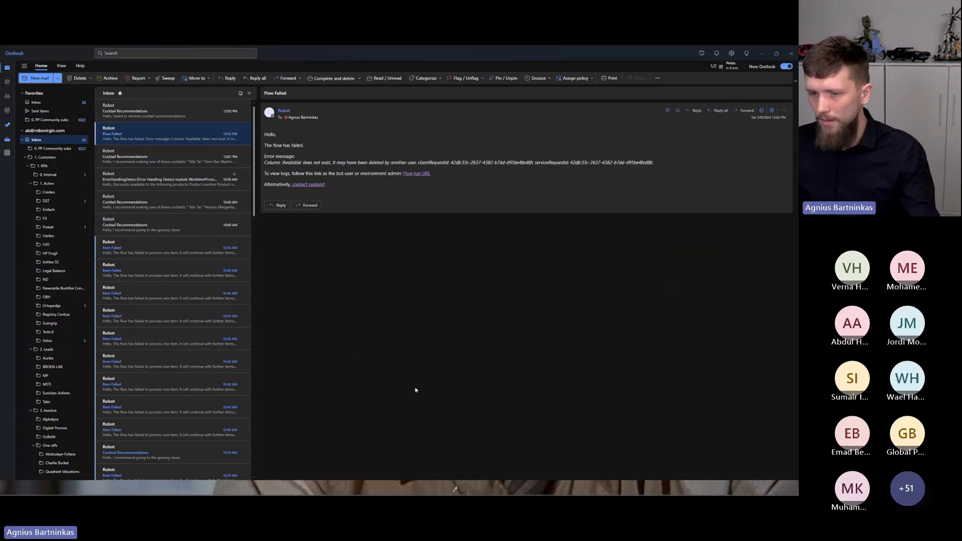
{"action": "key", "text": "alt+Tab"}
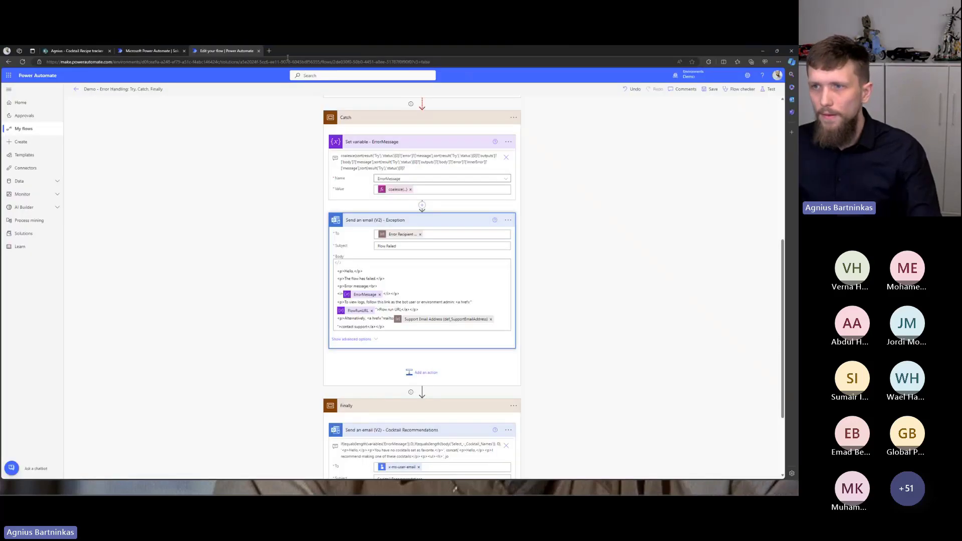
{"action": "key", "text": "ctrl+t"}
{"action": "key", "text": "ctrl+v"}
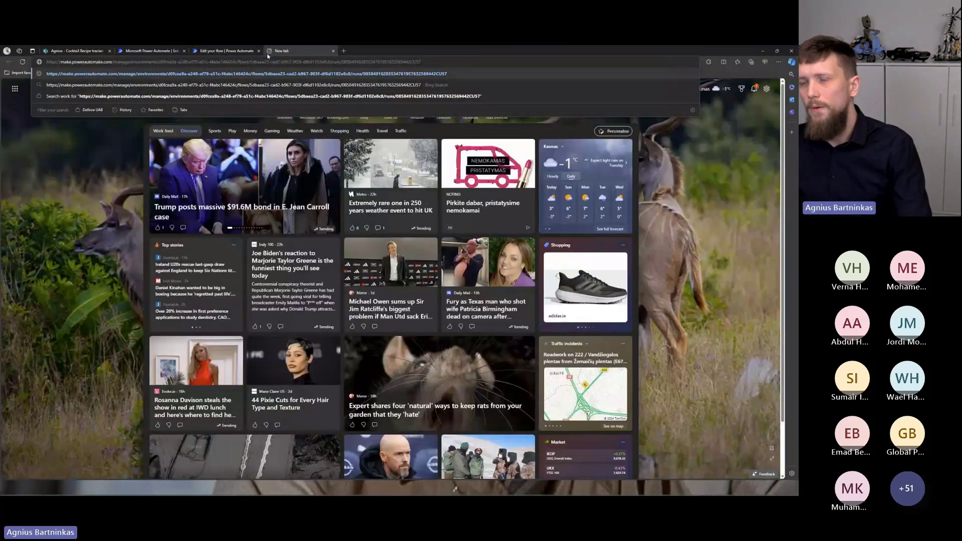
{"action": "key", "text": "Return"}
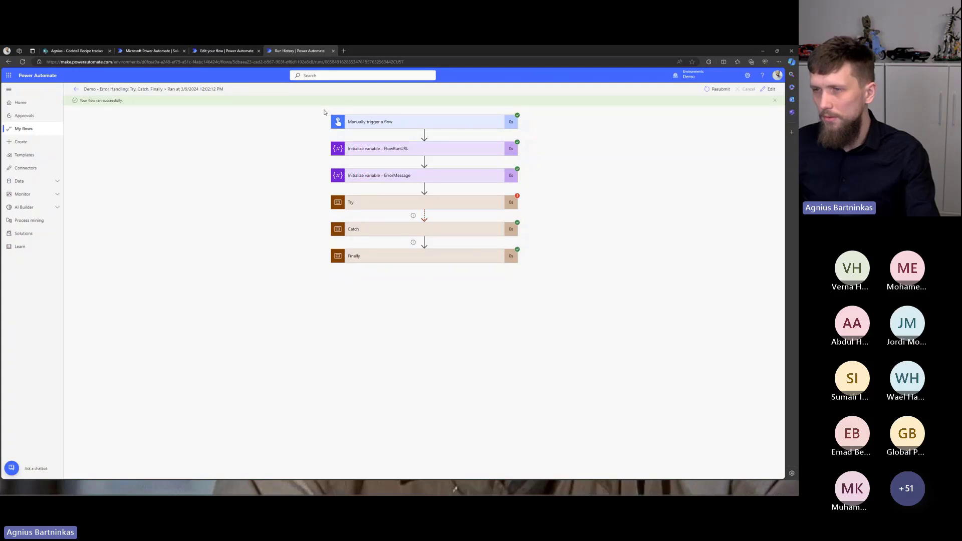
{"action": "left_click", "coordinate": [333, 51]}
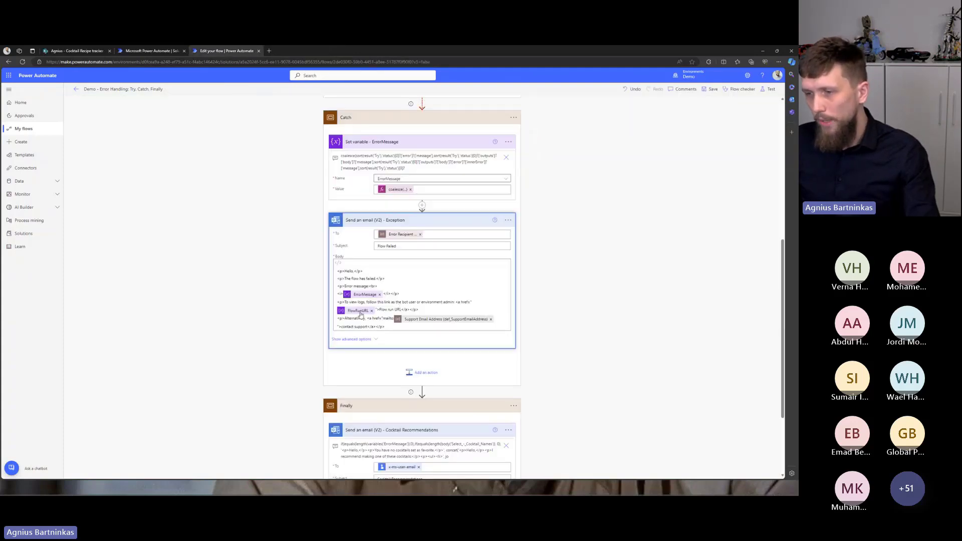
Step: Inspect the concat expression in Initialize variable - FlowRunURL and where the variable is used in the Catch scope's exception email
{"action": "scroll", "coordinate": [349, 315], "scroll_direction": "up", "scroll_amount": 6}
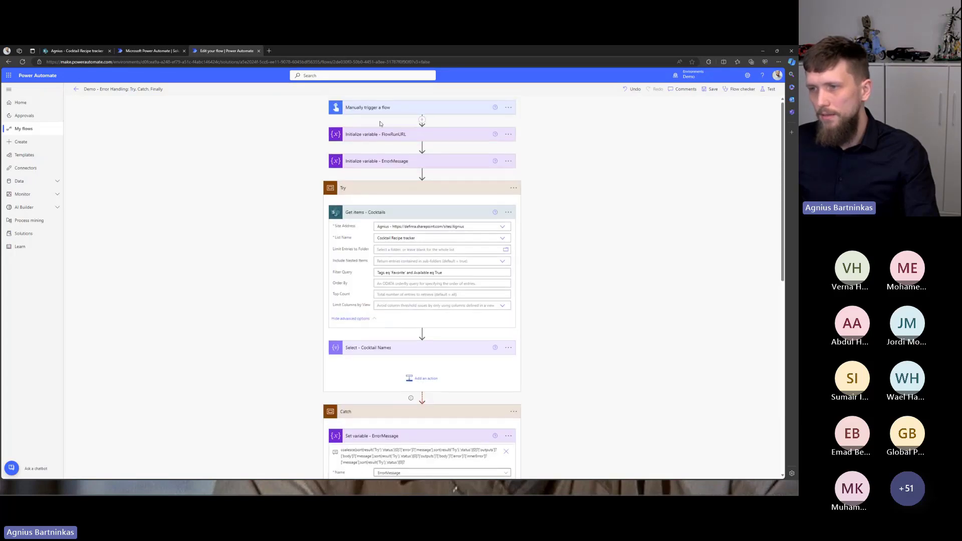
{"action": "left_click", "coordinate": [379, 136]}
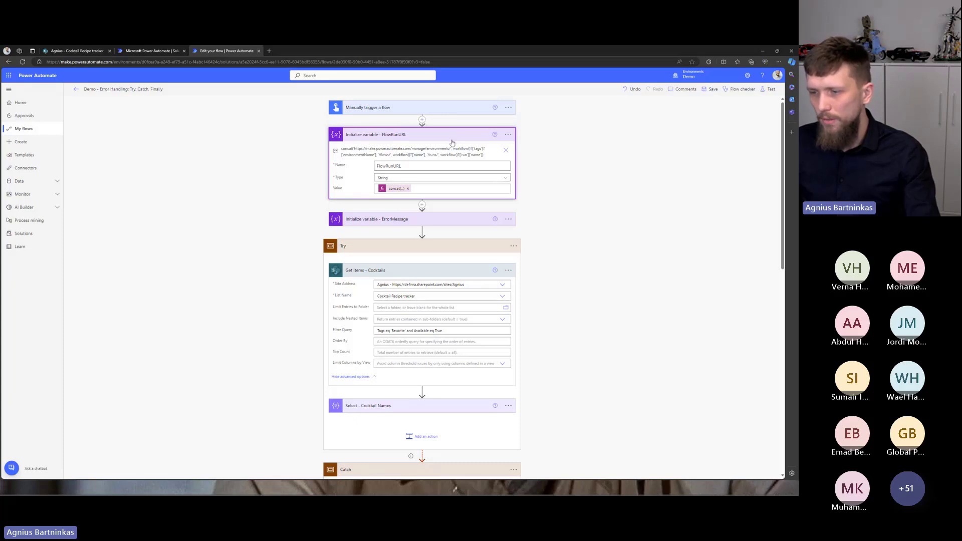
{"action": "scroll", "coordinate": [363, 269], "scroll_direction": "down", "scroll_amount": 2}
{"action": "scroll", "coordinate": [363, 270], "scroll_direction": "down", "scroll_amount": 2}
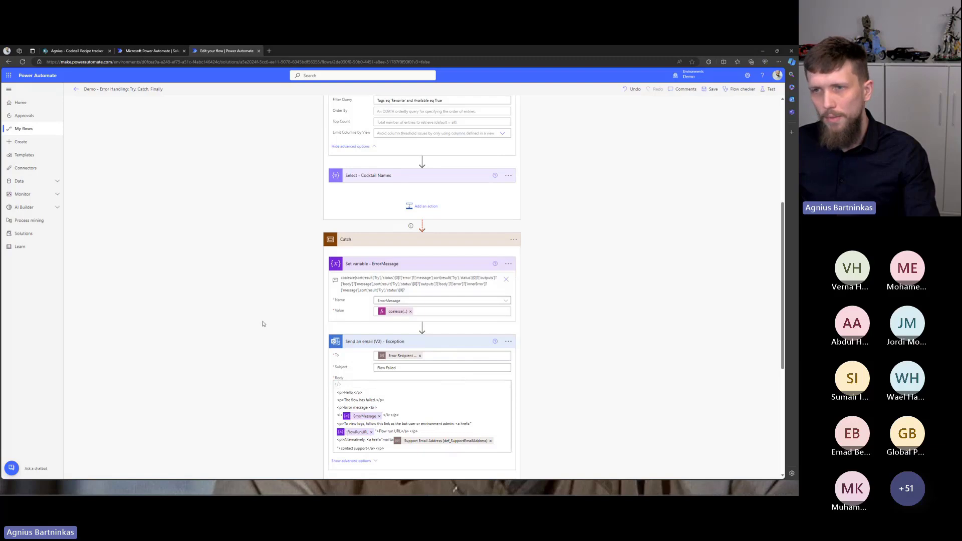
{"action": "scroll", "coordinate": [260, 321], "scroll_direction": "up", "scroll_amount": 4}
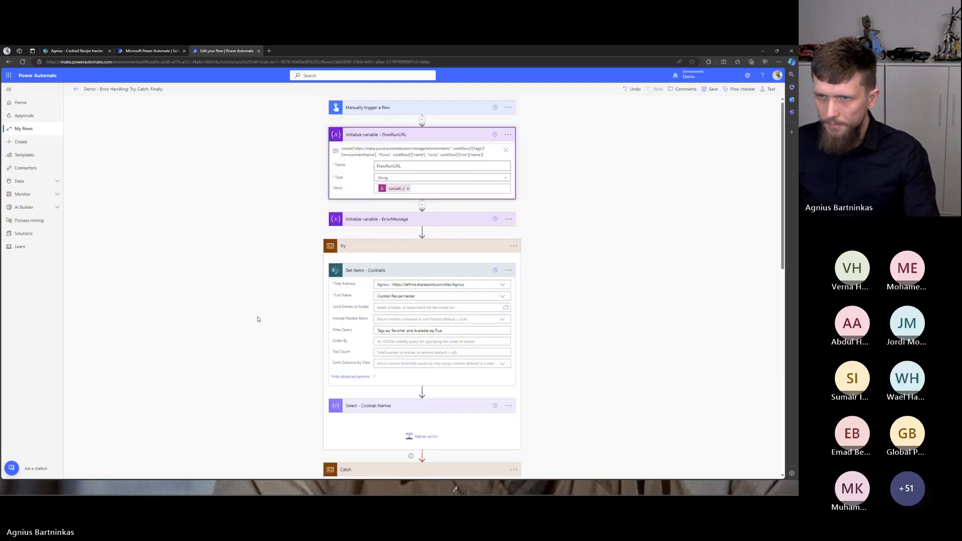
Step: Close the Try, Catch, Finally flow, return to the solution, and open Demo - Error Handling: Basic for editing
{"action": "left_click", "coordinate": [258, 50]}
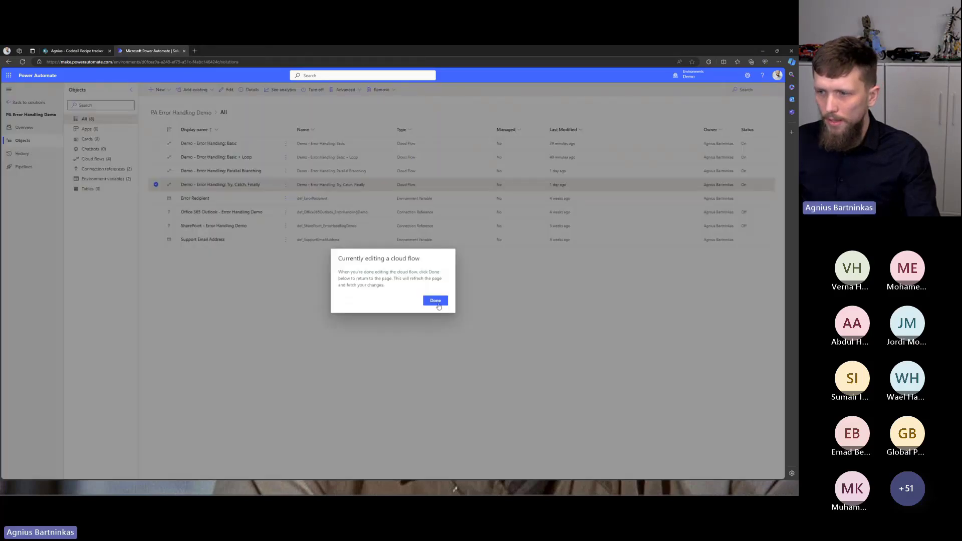
{"action": "left_click", "coordinate": [435, 301]}
{"action": "left_click", "coordinate": [226, 144]}
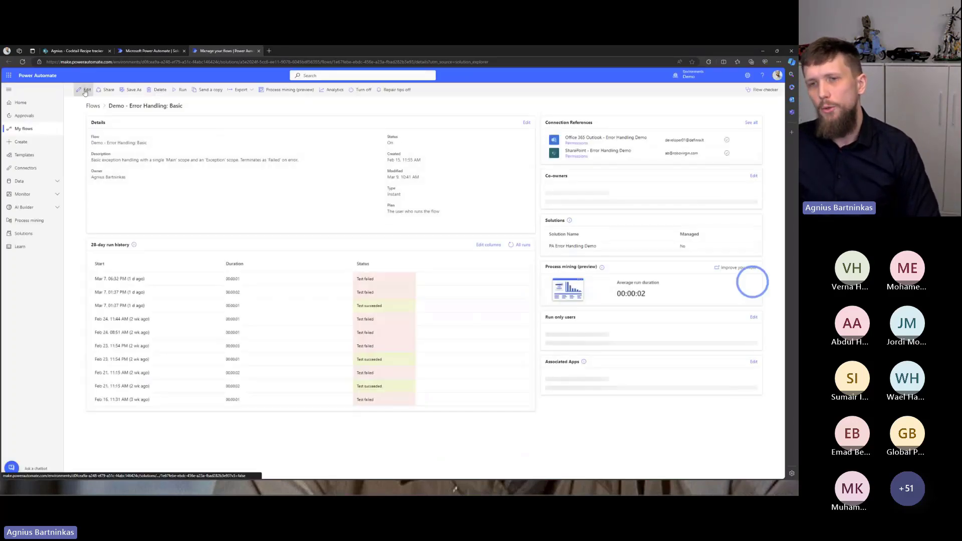
{"action": "left_click", "coordinate": [85, 91]}
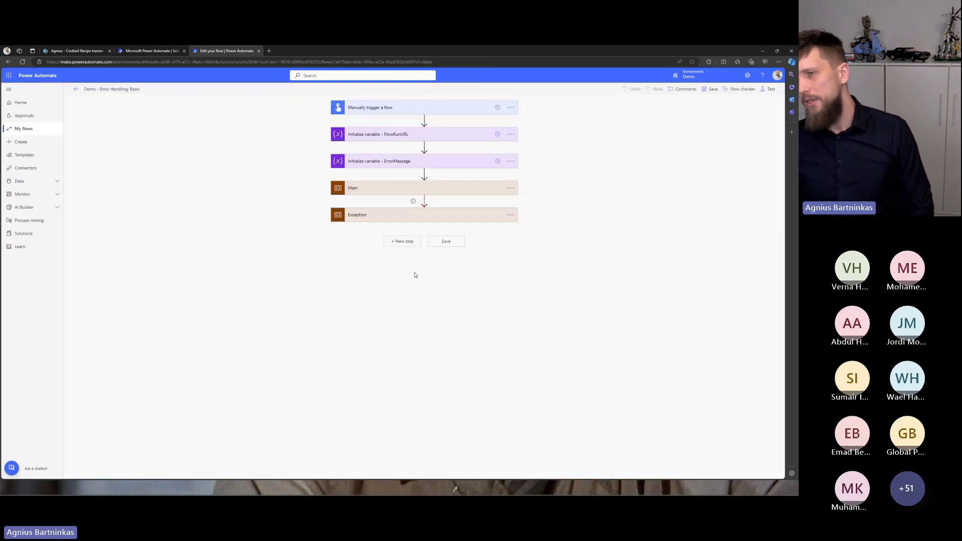
Step: Inspect the Cocktail Recommendations email in the Main scope and the Terminate - Exception settings in the Exception scope
{"action": "left_click", "coordinate": [357, 190]}
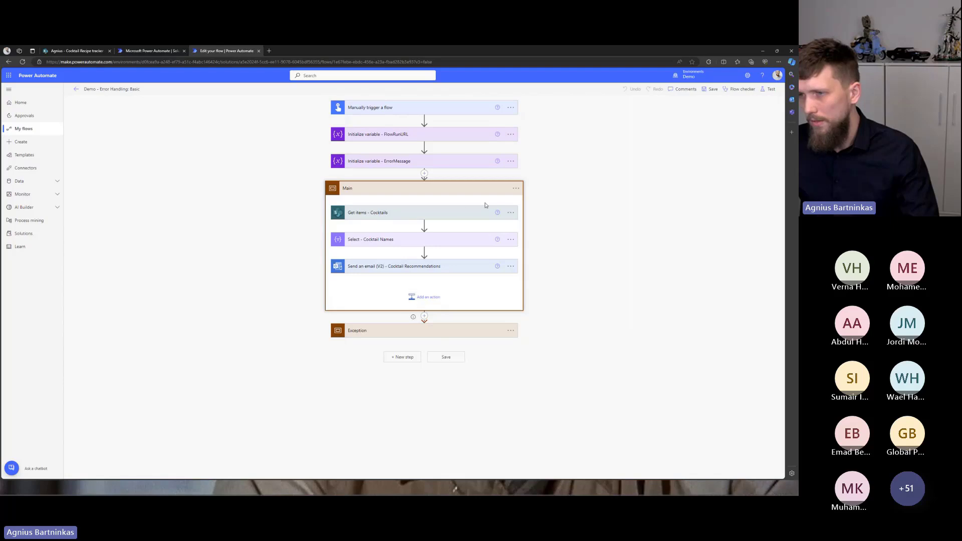
{"action": "left_click", "coordinate": [391, 273]}
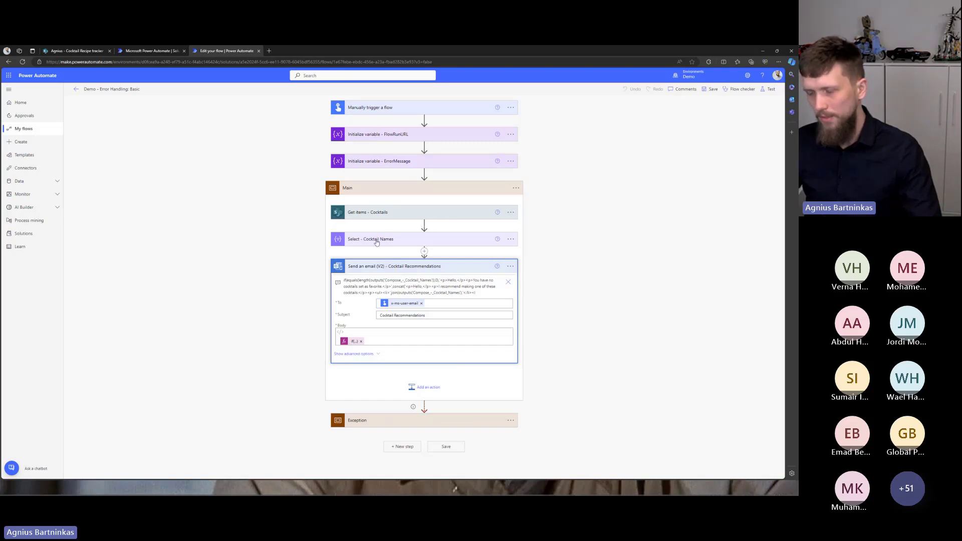
{"action": "mouse_move", "coordinate": [350, 346]}
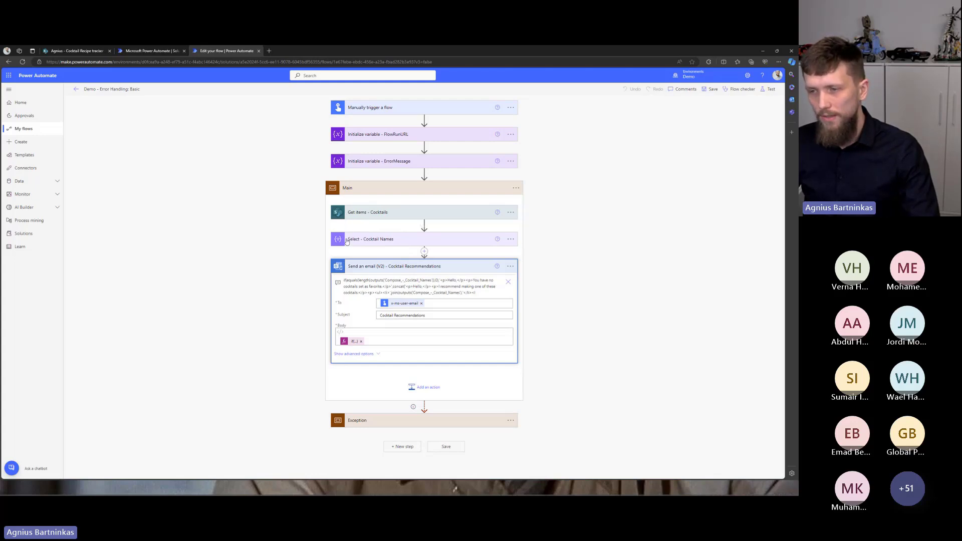
{"action": "left_click", "coordinate": [366, 272]}
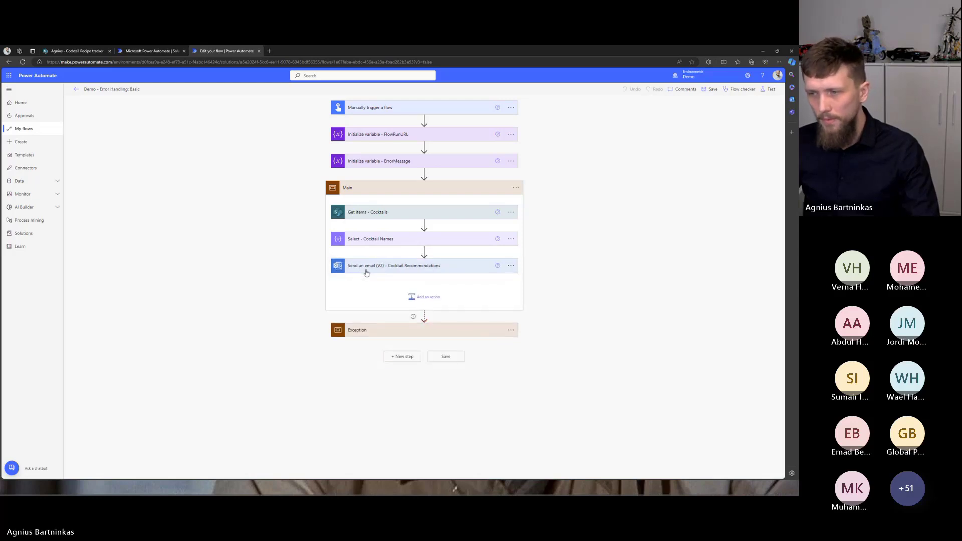
{"action": "left_click", "coordinate": [387, 335]}
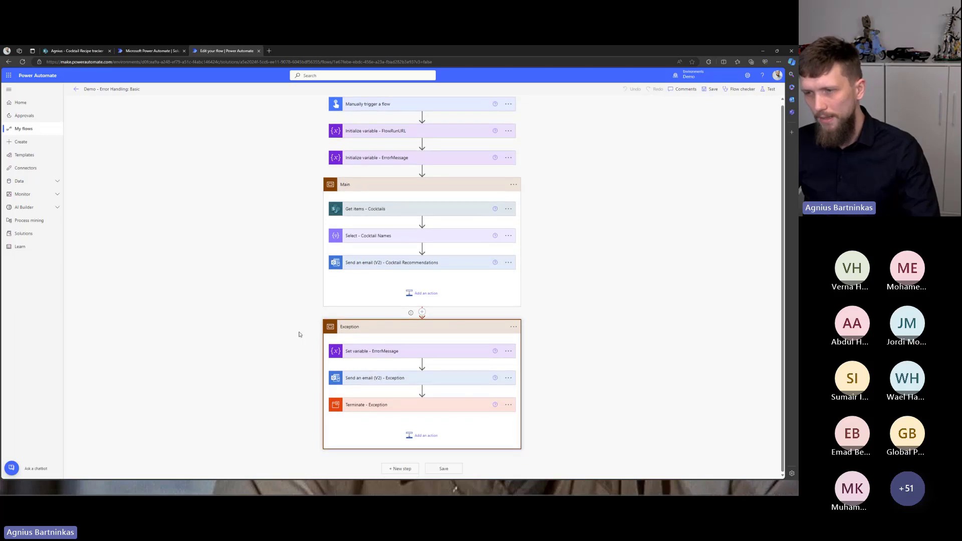
{"action": "left_click", "coordinate": [369, 410]}
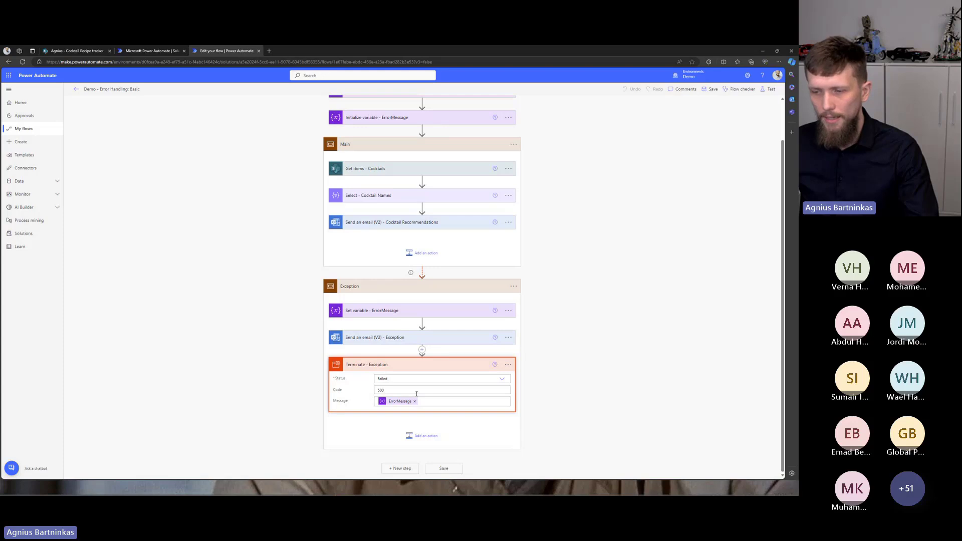
Step: Extend the Filter Query of Get items - Cocktails in the Main scope to Tags eq 'Favorite' and Available eq True
{"action": "scroll", "coordinate": [438, 425], "scroll_direction": "up", "scroll_amount": 2}
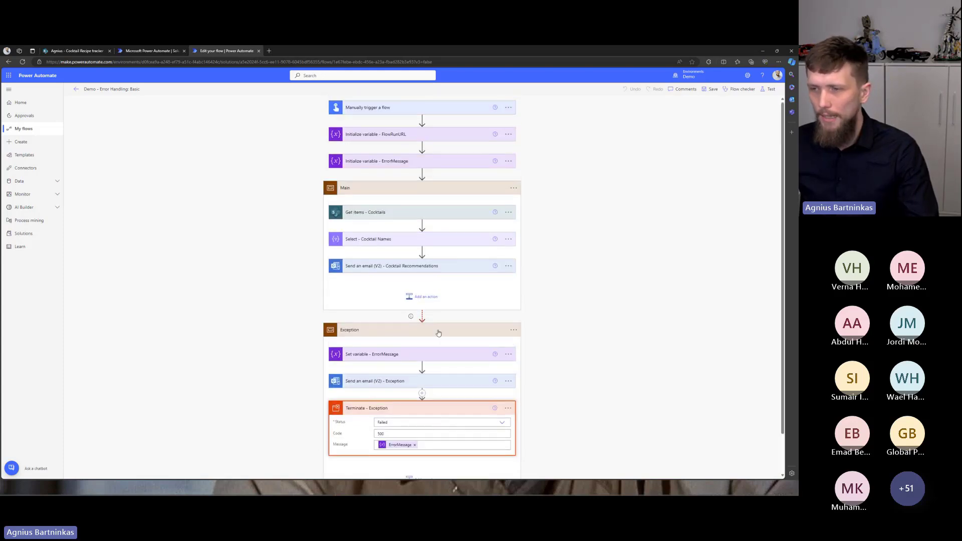
{"action": "left_click", "coordinate": [440, 216]}
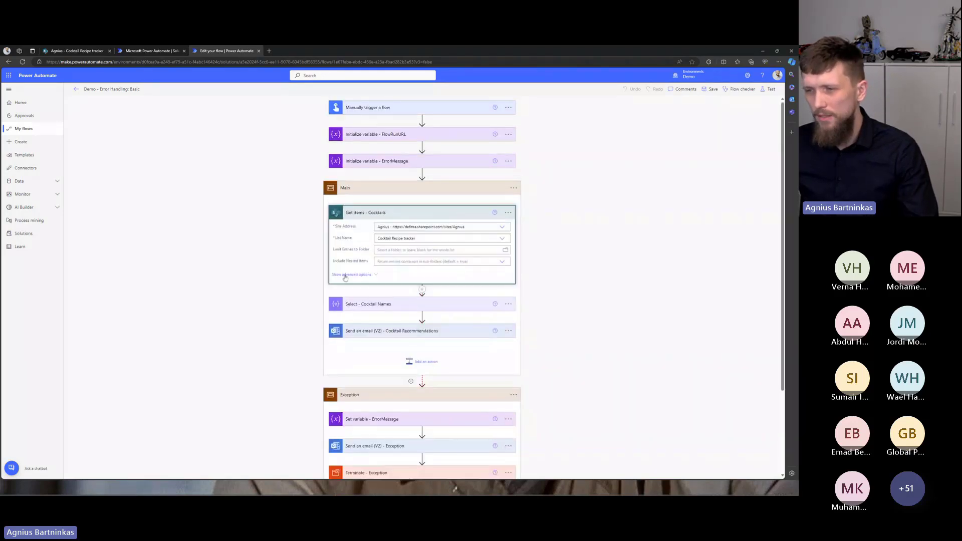
{"action": "left_click", "coordinate": [345, 276]}
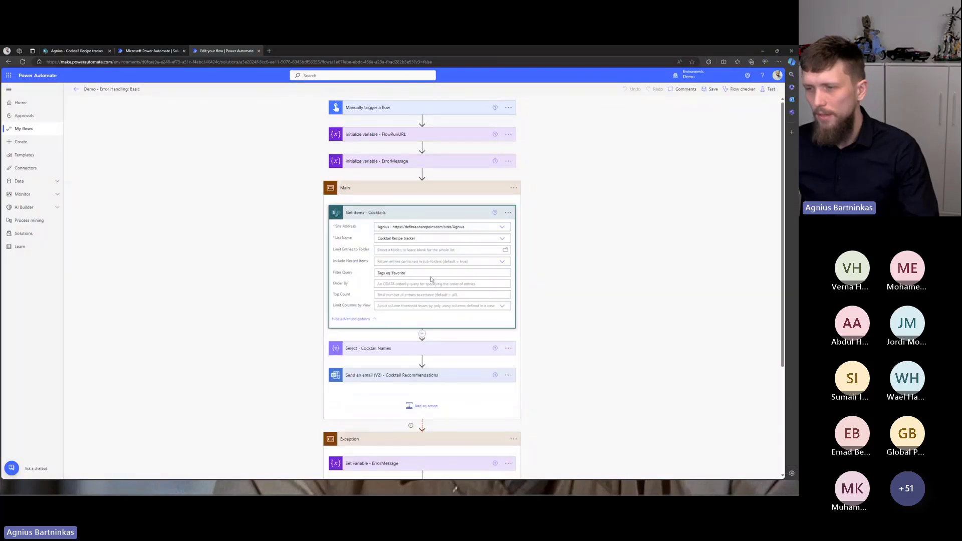
{"action": "left_click", "coordinate": [430, 273]}
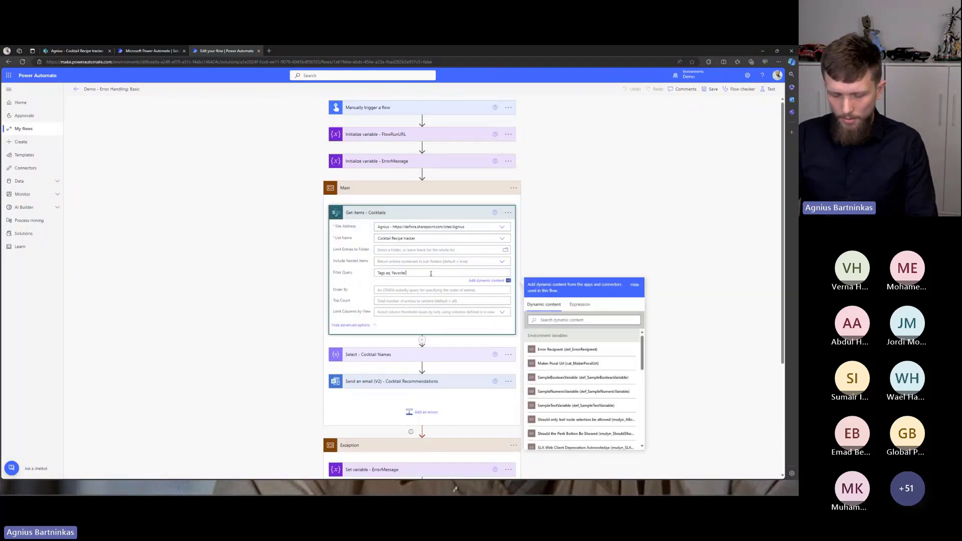
{"action": "type", "text": "and "}
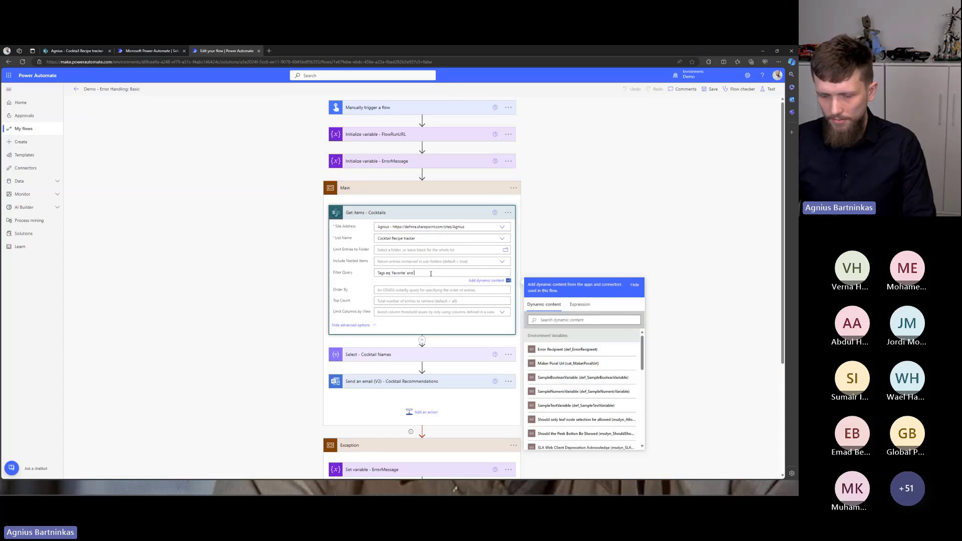
{"action": "type", "text": "Availab"}
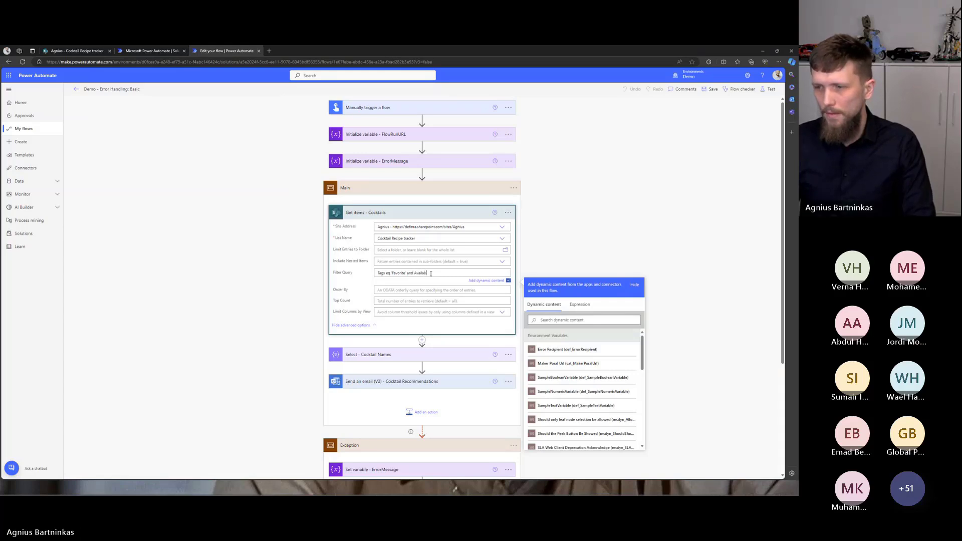
{"action": "type", "text": "le eq True"}
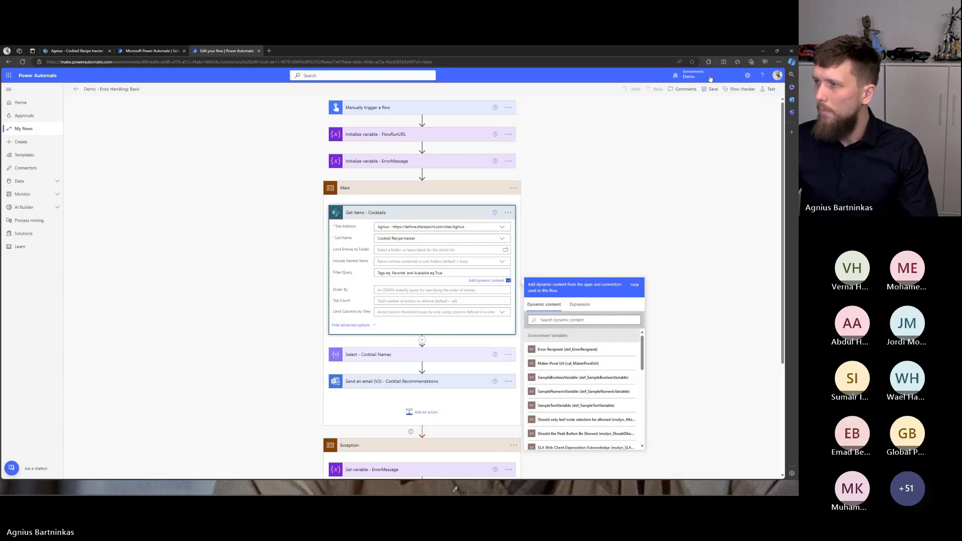
Step: Save the flow and test it automatically with the most recent previously used trigger run
{"action": "left_click", "coordinate": [768, 88]}
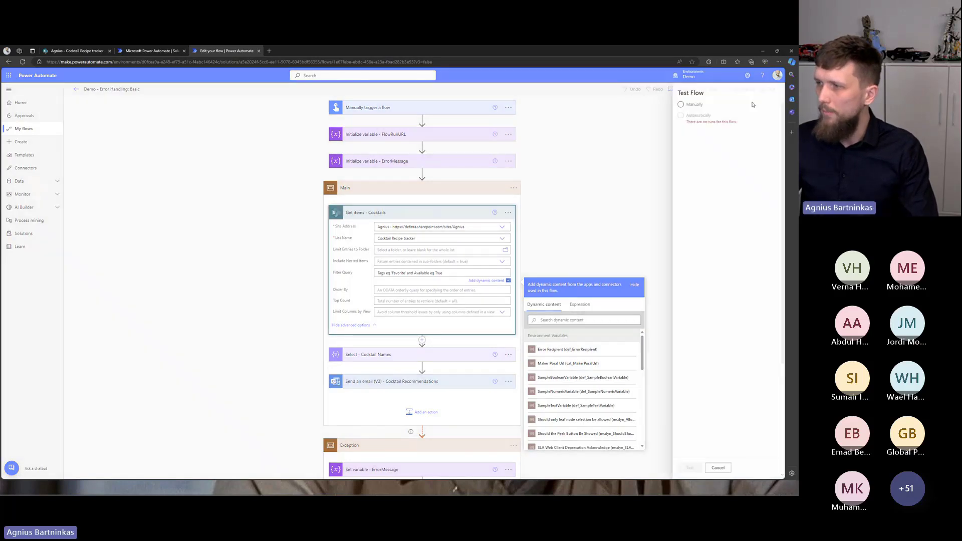
{"action": "left_click", "coordinate": [684, 121]}
{"action": "left_click", "coordinate": [678, 132]}
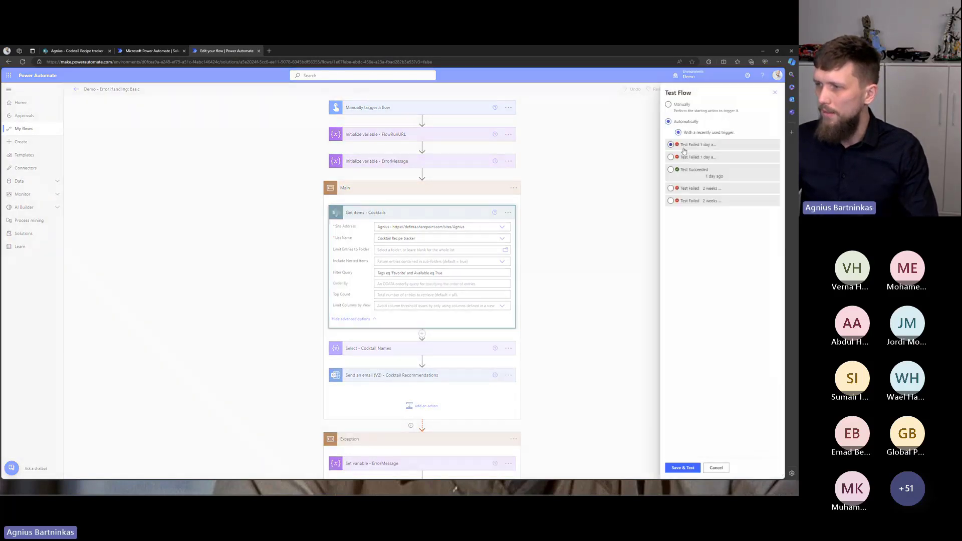
{"action": "left_click", "coordinate": [690, 469]}
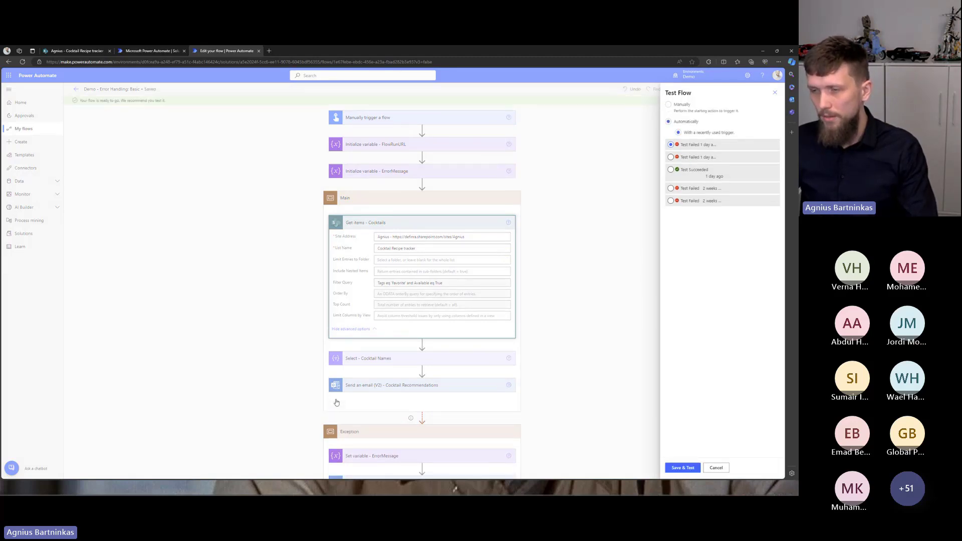
{"action": "scroll", "coordinate": [336, 403], "scroll_direction": "down", "scroll_amount": 3}
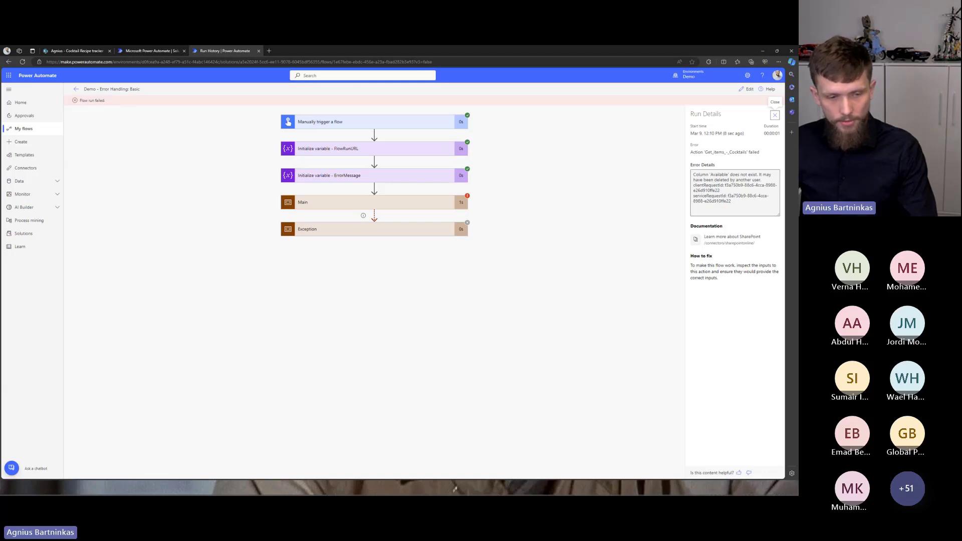
Step: Switch to Outlook, read the newest Flow Failed email, and return to the flow run in Power Automate
{"action": "key", "text": "alt+Tab"}
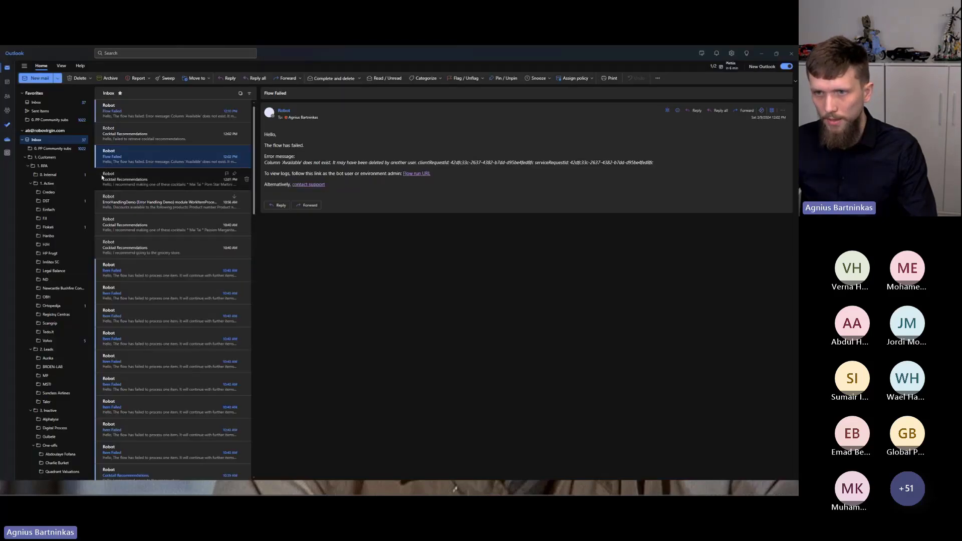
{"action": "left_click", "coordinate": [134, 118]}
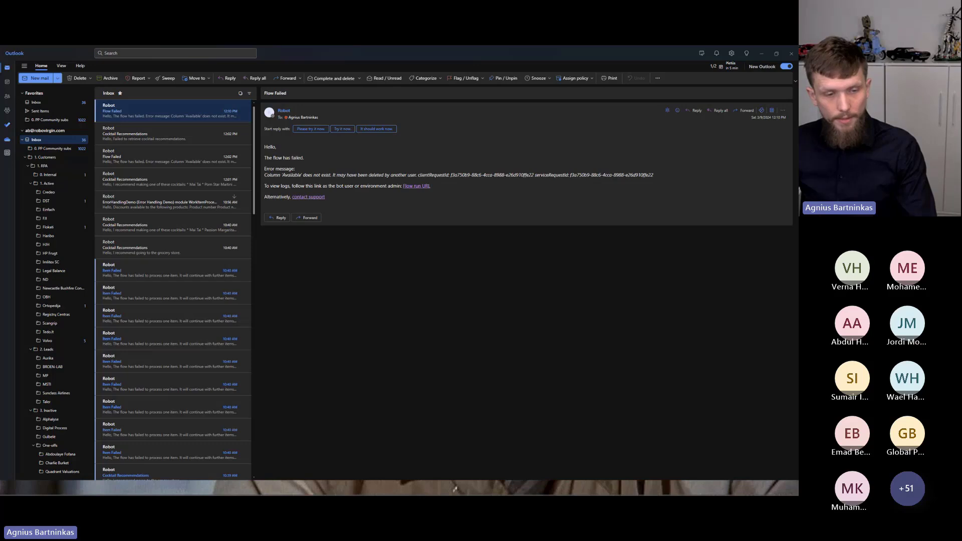
{"action": "key", "text": "alt+Tab"}
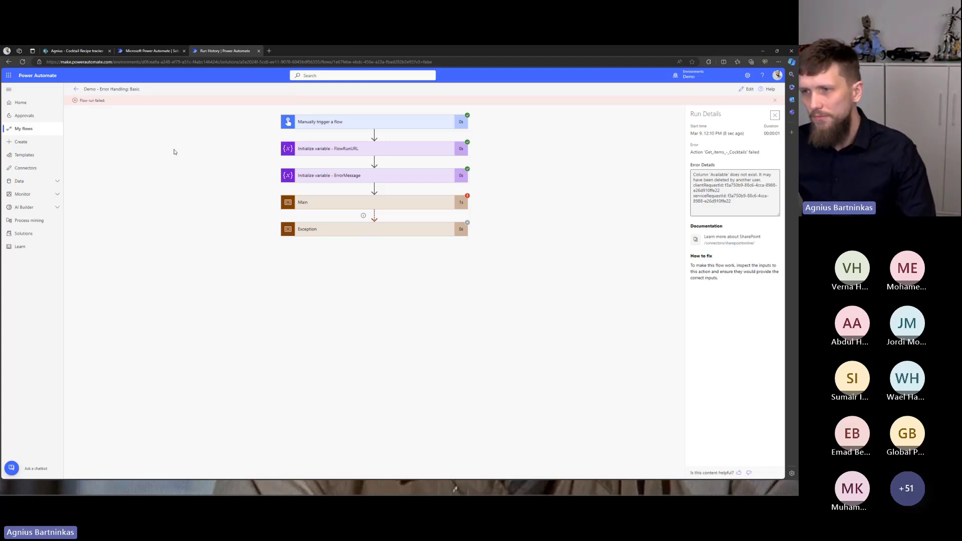
Step: Close the Basic flow, return to the solution, and open Demo - Error Handling: Parallel Branching for editing
{"action": "left_click", "coordinate": [258, 50]}
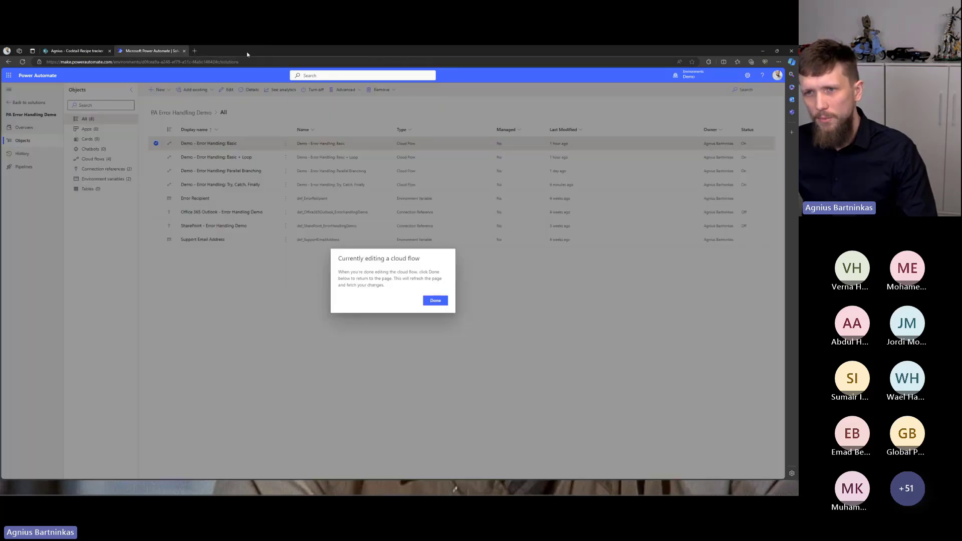
{"action": "left_click", "coordinate": [435, 300]}
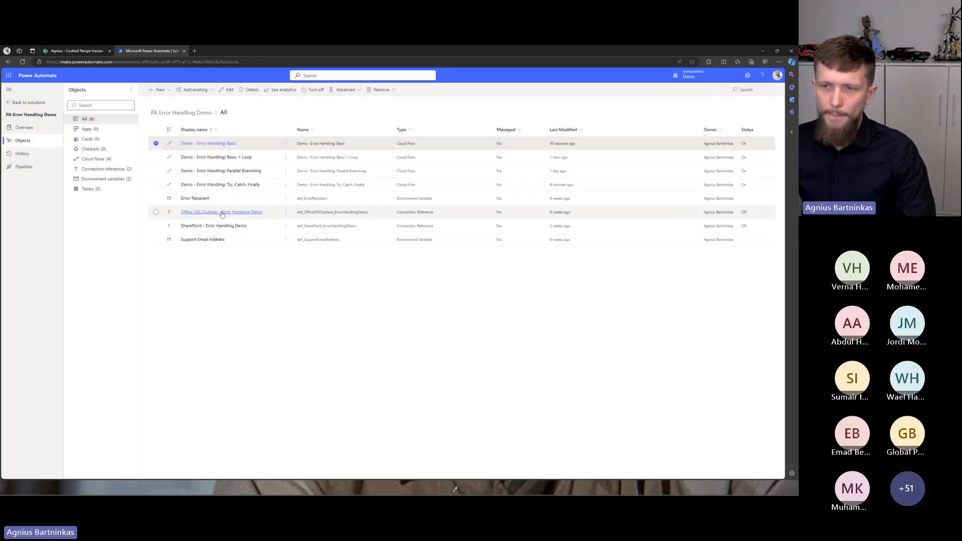
{"action": "left_click", "coordinate": [231, 174]}
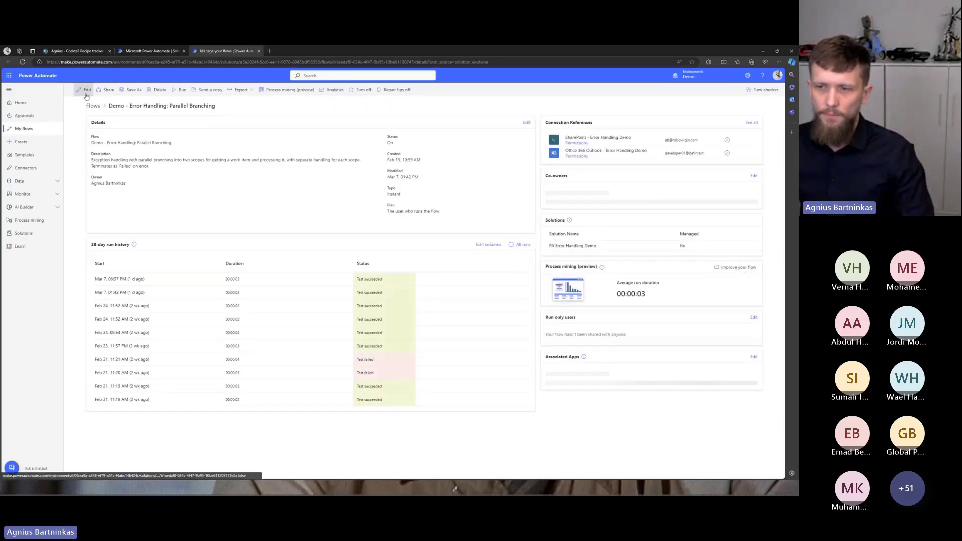
{"action": "left_click", "coordinate": [85, 93]}
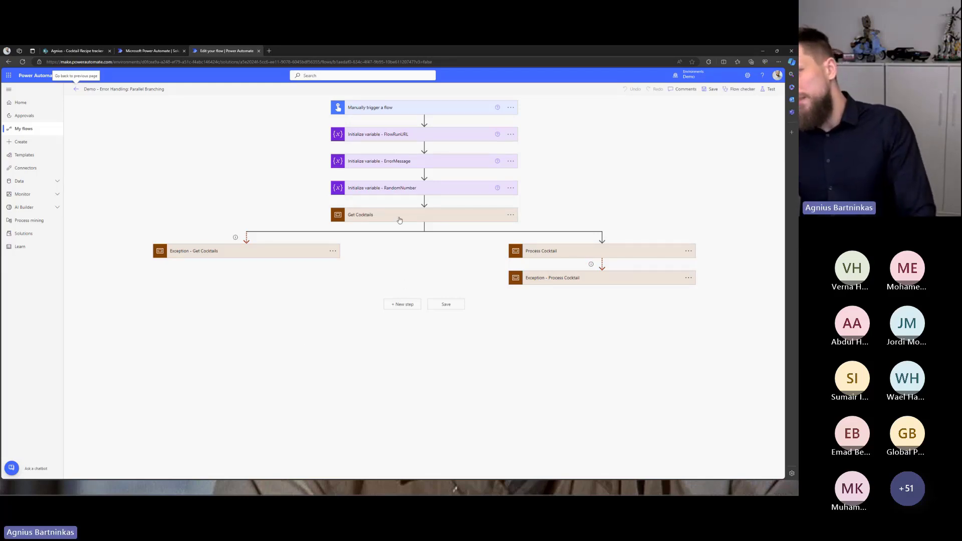
Step: Examine the actions inside the Get Cocktails and Process Cocktail scopes and how the flow branches between them
{"action": "left_click", "coordinate": [349, 217]}
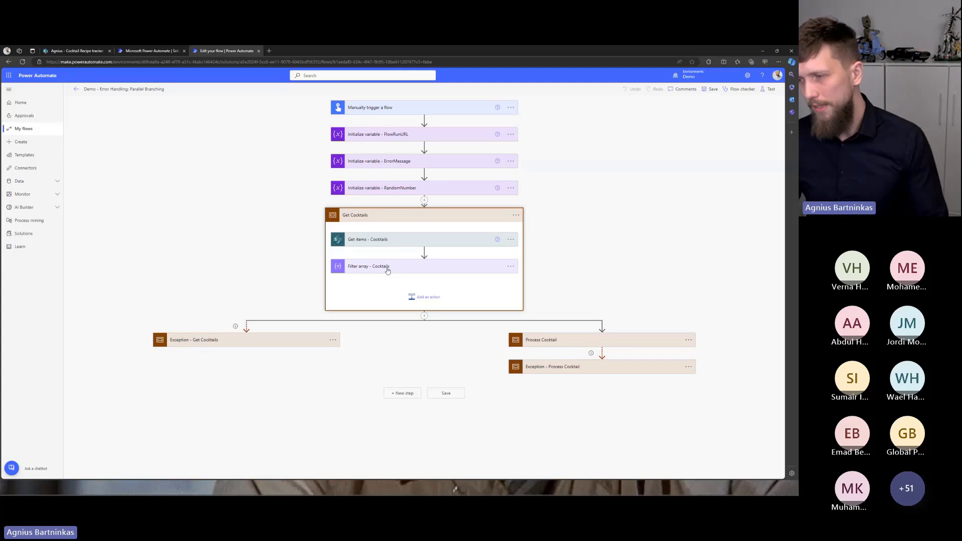
{"action": "left_click", "coordinate": [568, 345]}
{"action": "scroll", "coordinate": [562, 355], "scroll_direction": "down", "scroll_amount": 2}
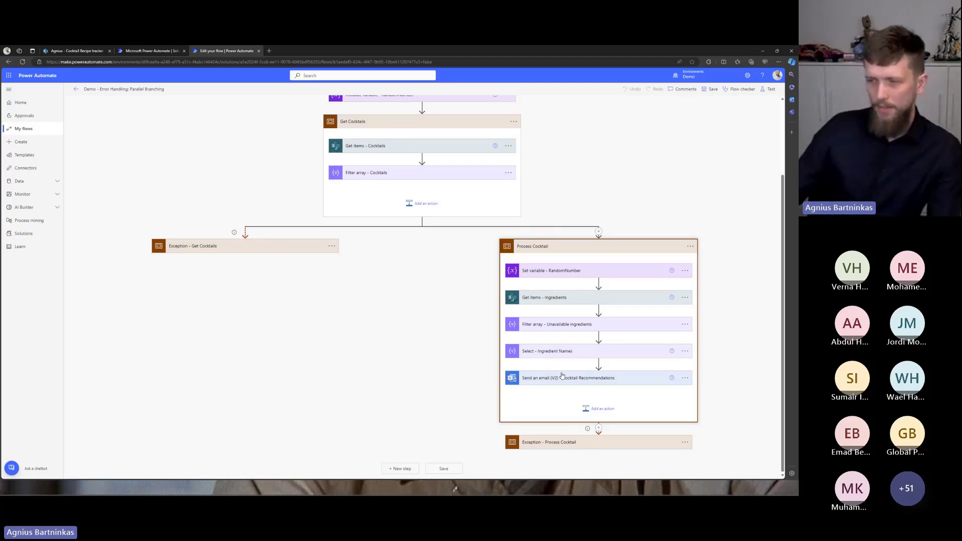
{"action": "scroll", "coordinate": [475, 369], "scroll_direction": "up", "scroll_amount": 2}
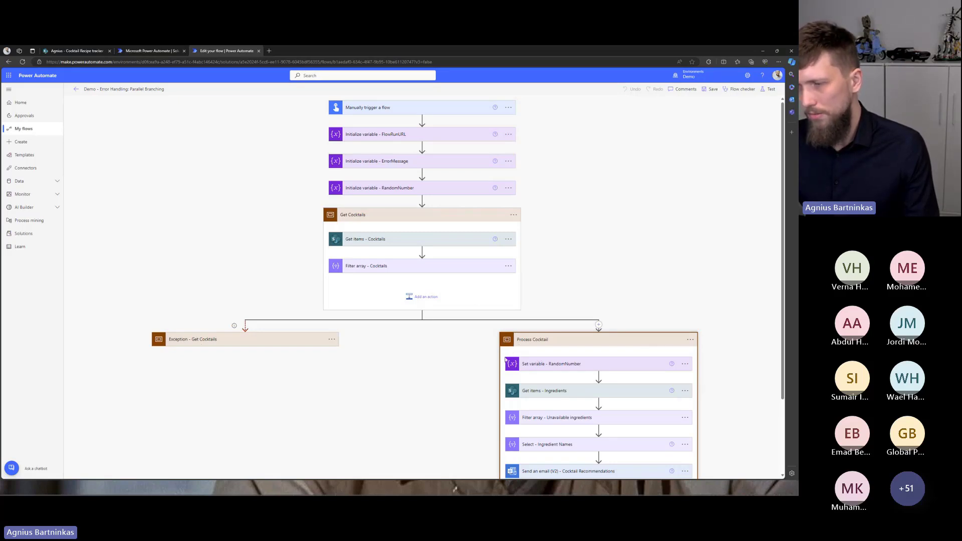
{"action": "scroll", "coordinate": [505, 360], "scroll_direction": "down", "scroll_amount": 1}
{"action": "scroll", "coordinate": [271, 260], "scroll_direction": "down", "scroll_amount": 1}
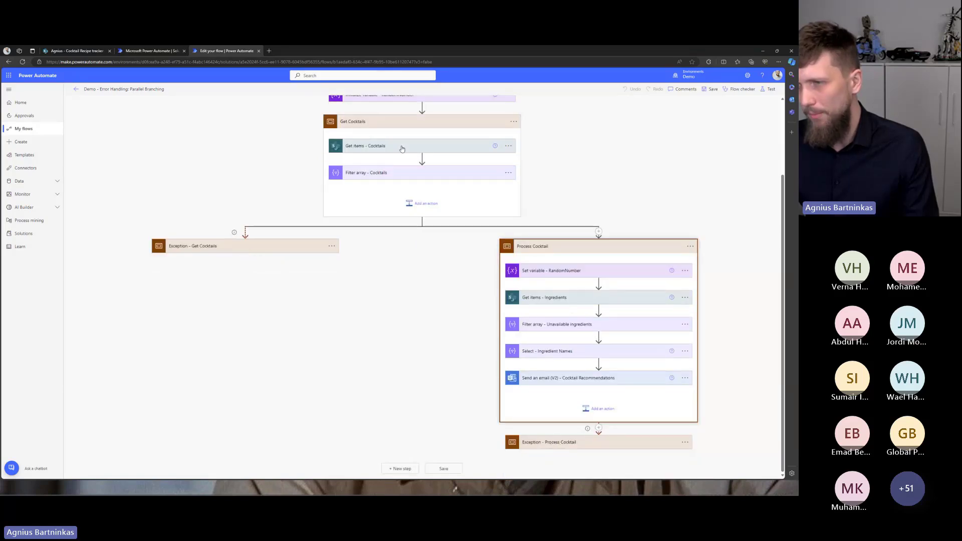
{"action": "scroll", "coordinate": [453, 327], "scroll_direction": "up", "scroll_amount": 2}
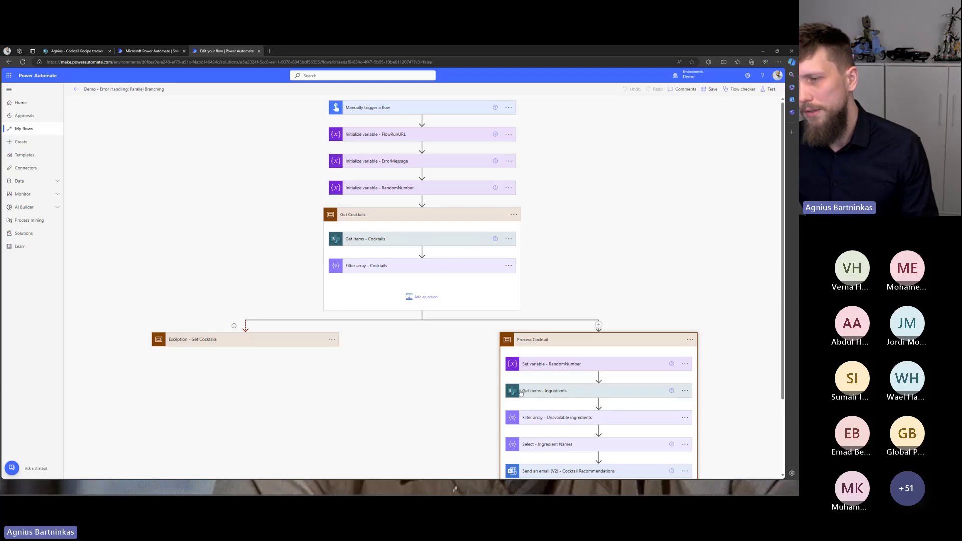
{"action": "scroll", "coordinate": [521, 394], "scroll_direction": "down", "scroll_amount": 3}
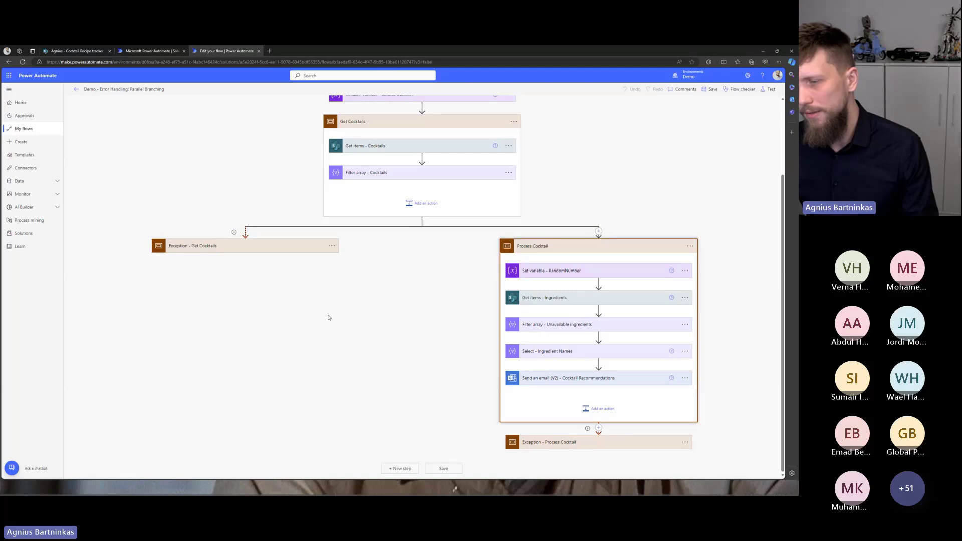
{"action": "scroll", "coordinate": [328, 318], "scroll_direction": "up", "scroll_amount": 2}
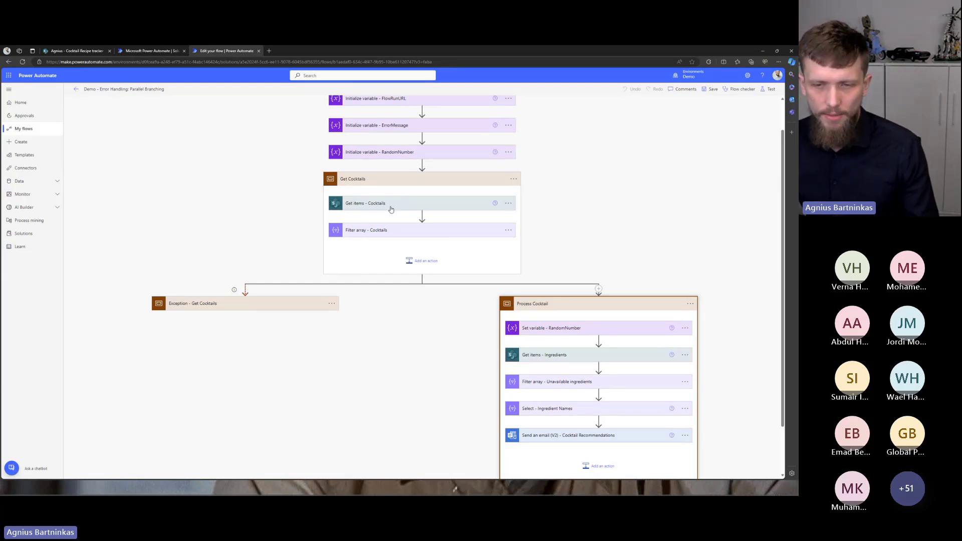
Step: Inspect the actions in the Exception - Get Cocktails and Exception - Process Cocktail scopes
{"action": "left_click", "coordinate": [256, 306]}
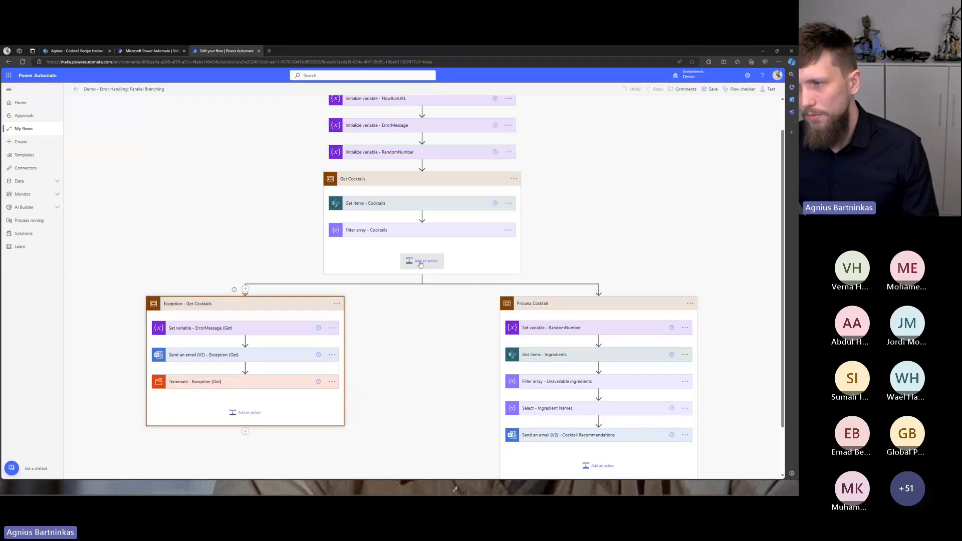
{"action": "scroll", "coordinate": [576, 436], "scroll_direction": "down", "scroll_amount": 1}
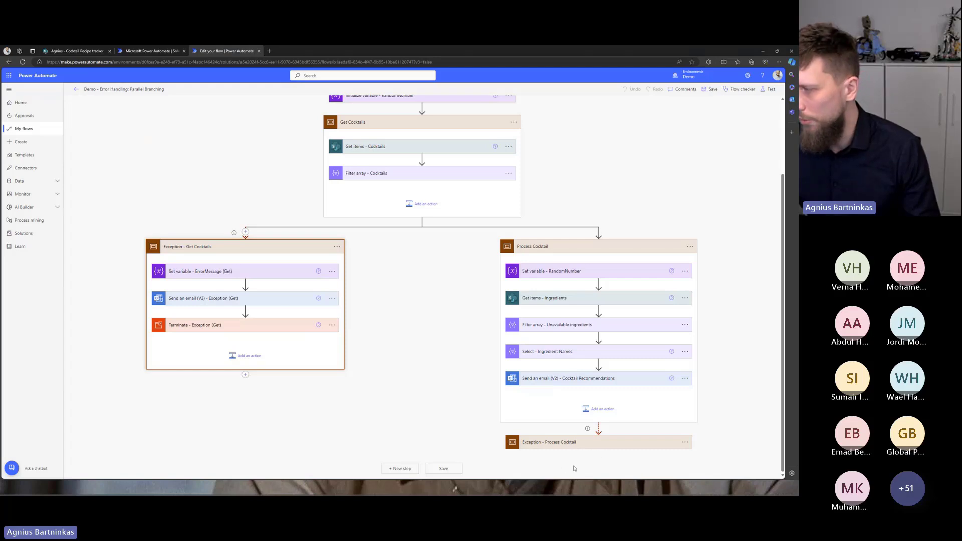
{"action": "left_click", "coordinate": [545, 444]}
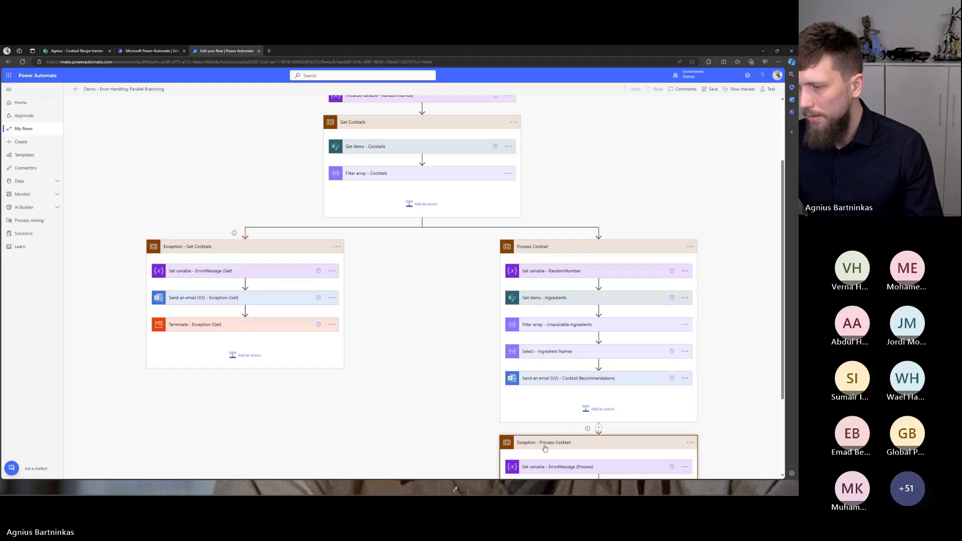
{"action": "scroll", "coordinate": [489, 389], "scroll_direction": "down", "scroll_amount": 3}
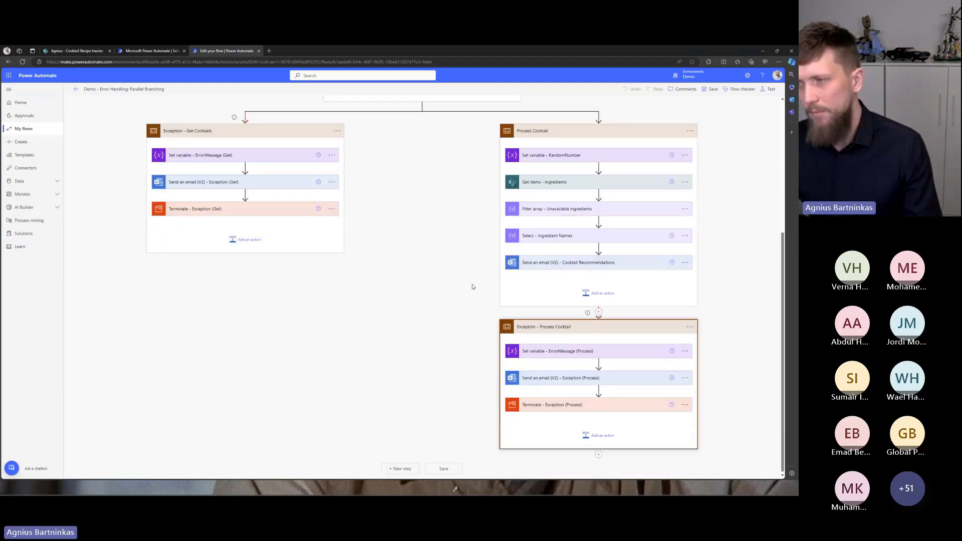
Step: Check the run-after conditions of the Exception - Get Cocktails scope and close them without changes
{"action": "scroll", "coordinate": [551, 292], "scroll_direction": "up", "scroll_amount": 4}
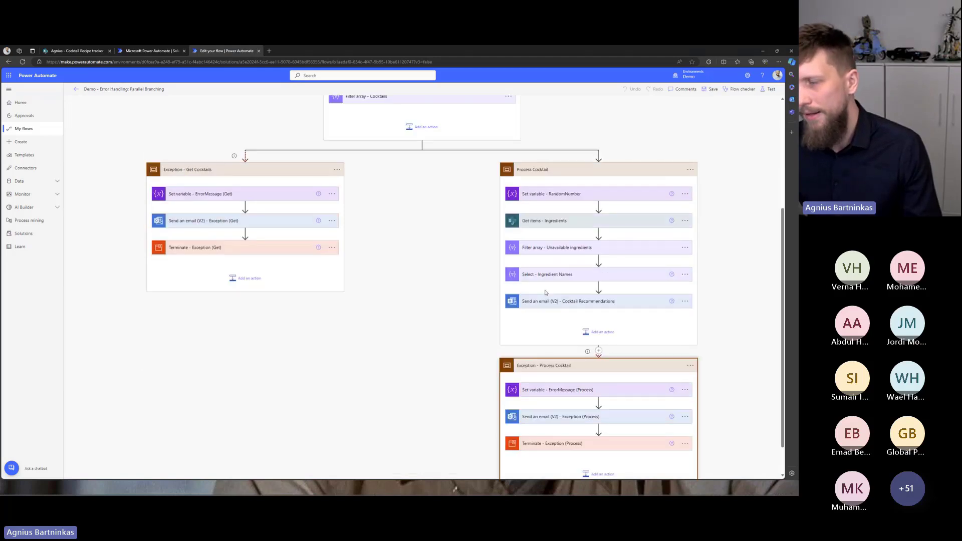
{"action": "scroll", "coordinate": [519, 339], "scroll_direction": "down", "scroll_amount": 3}
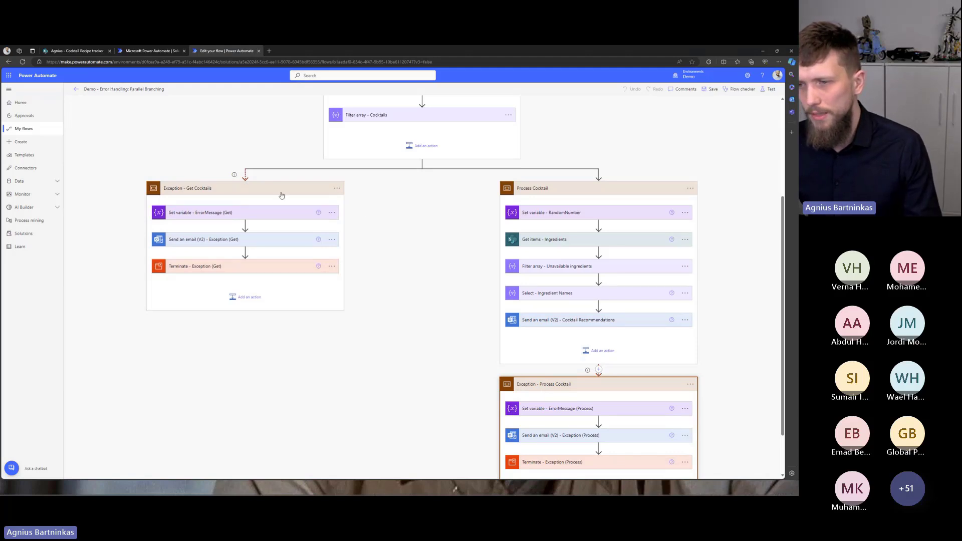
{"action": "scroll", "coordinate": [411, 121], "scroll_direction": "up", "scroll_amount": 1}
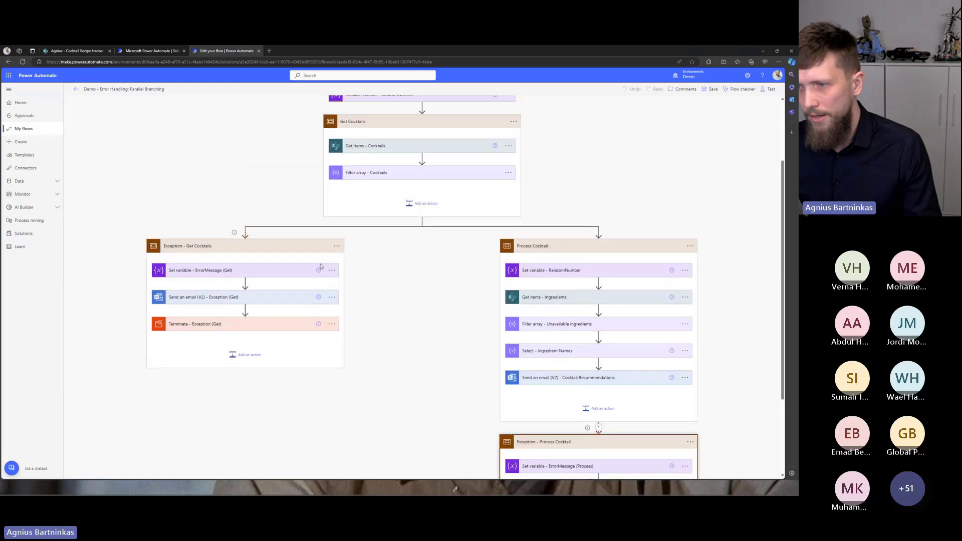
{"action": "left_click", "coordinate": [337, 246]}
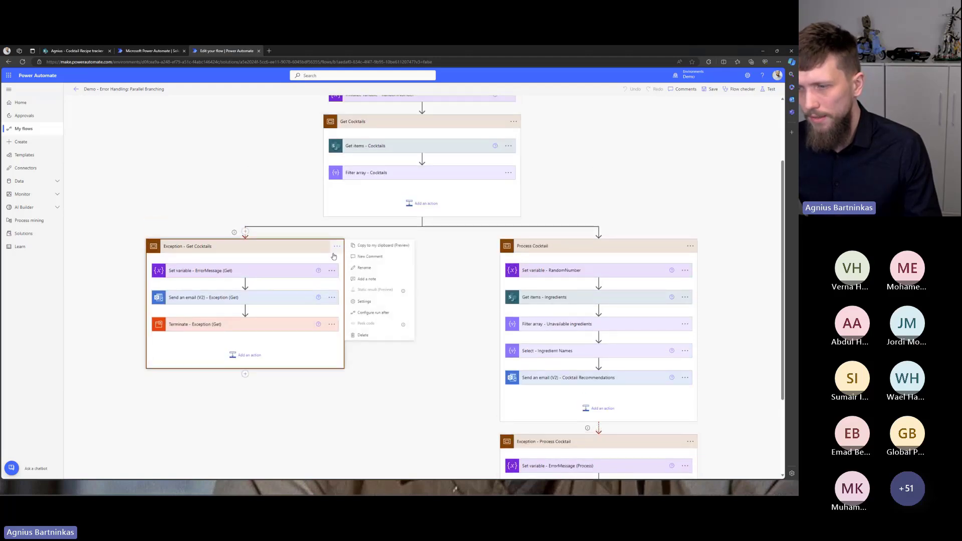
{"action": "left_click", "coordinate": [367, 312]}
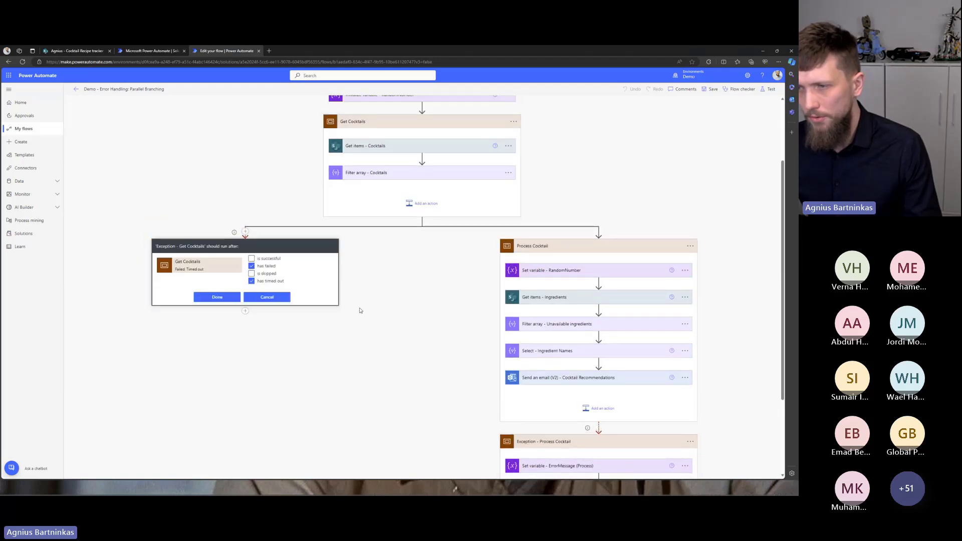
{"action": "left_click", "coordinate": [286, 298]}
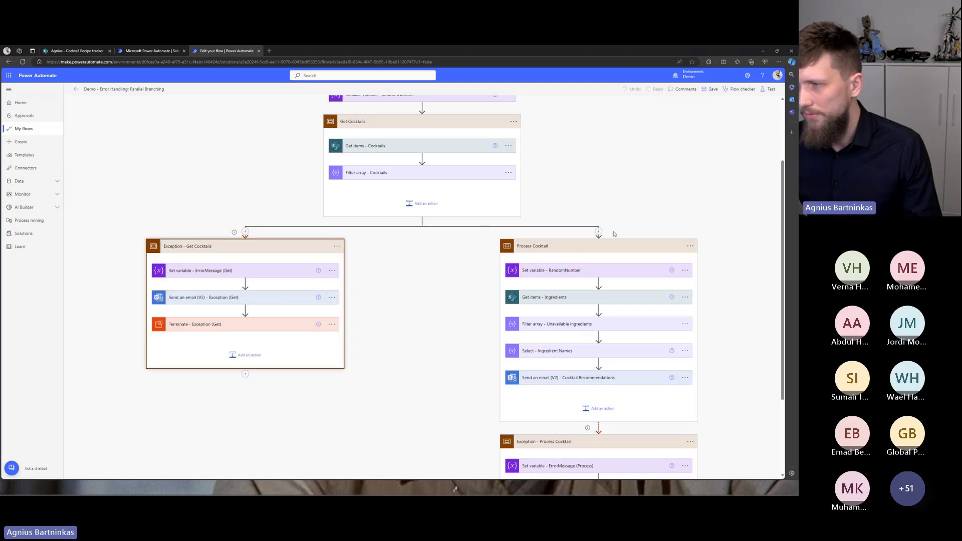
Step: Inspect the Get_Cocktails scope references in the expression noted on the Set variable - ErrorMessage (Get) action
{"action": "scroll", "coordinate": [582, 280], "scroll_direction": "down", "scroll_amount": 3}
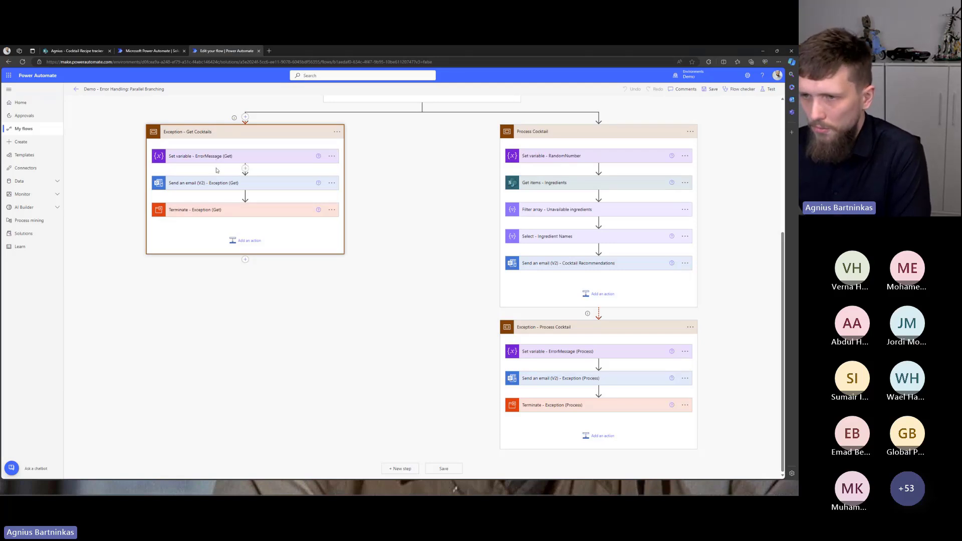
{"action": "scroll", "coordinate": [216, 161], "scroll_direction": "up", "scroll_amount": 1}
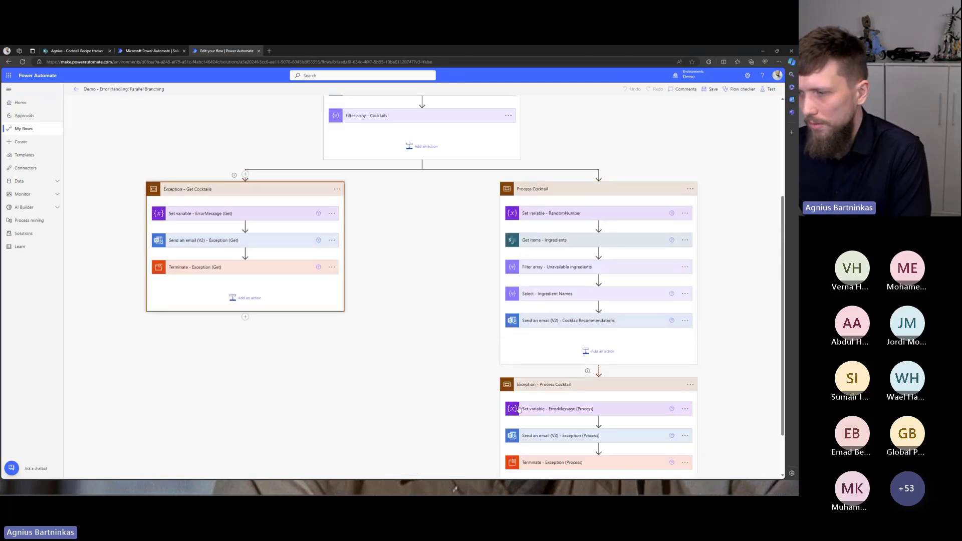
{"action": "scroll", "coordinate": [369, 252], "scroll_direction": "up", "scroll_amount": 1}
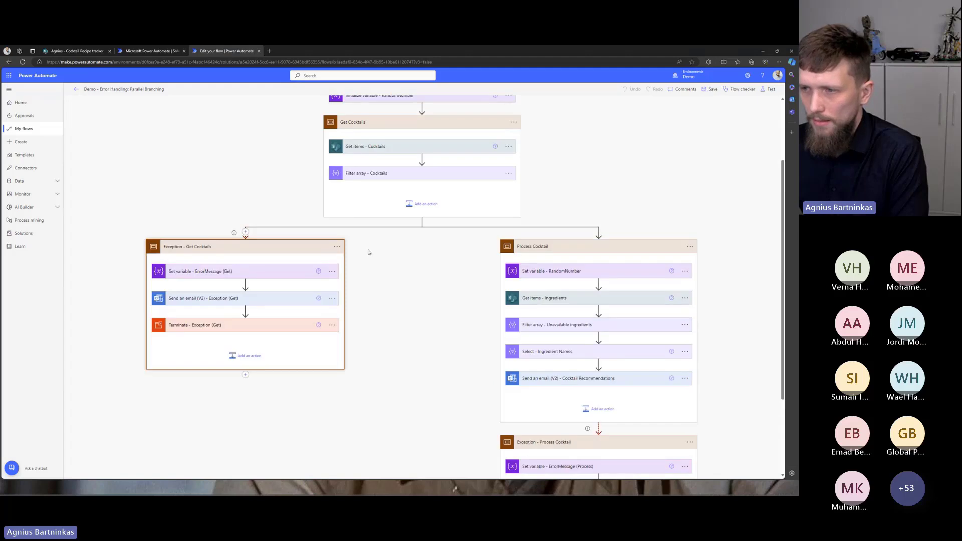
{"action": "left_click", "coordinate": [261, 273]}
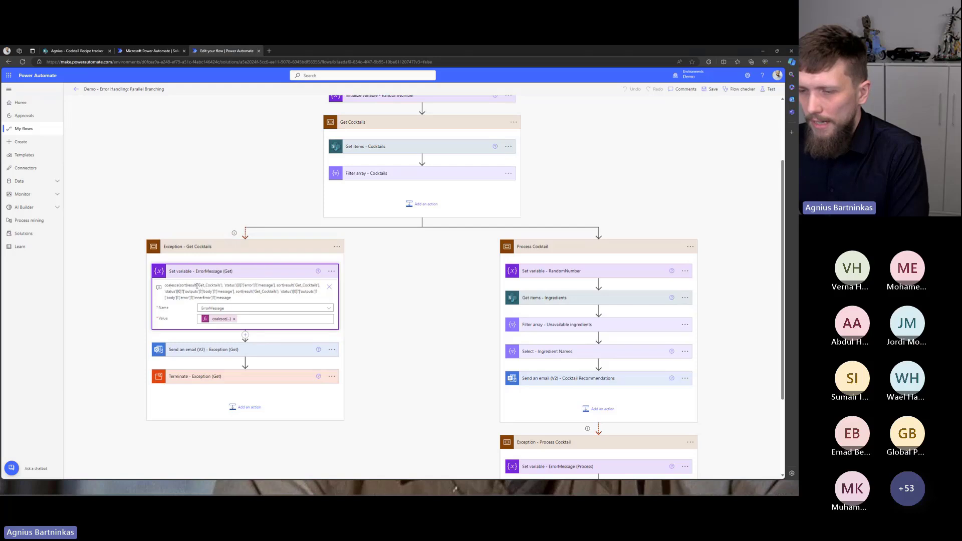
{"action": "left_click_drag", "start_coordinate": [199, 285], "coordinate": [221, 288]}
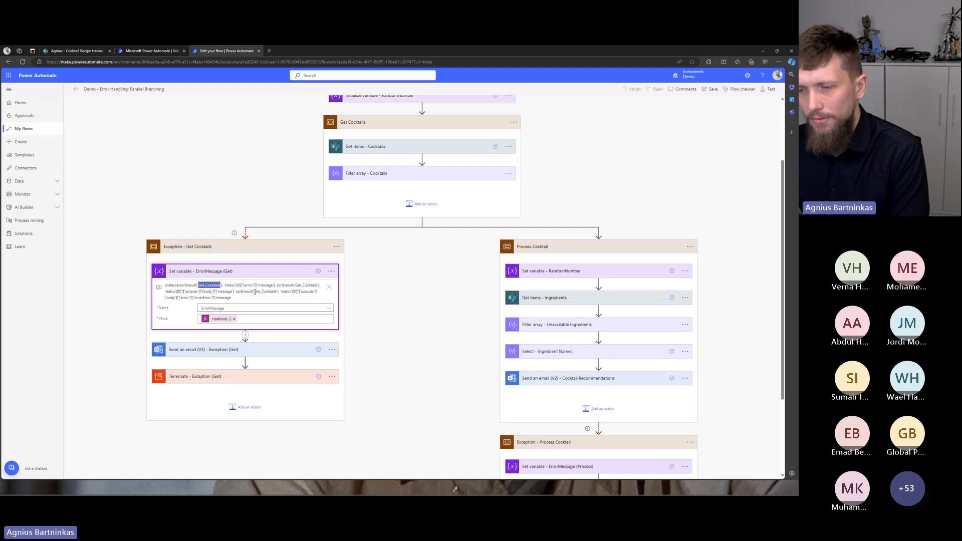
{"action": "left_click_drag", "start_coordinate": [254, 292], "coordinate": [277, 291]}
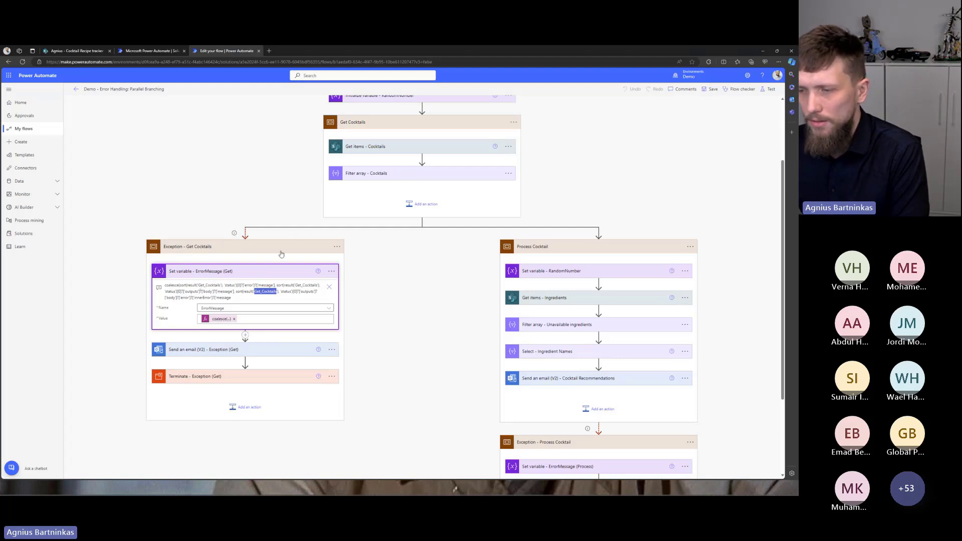
Step: Expand Set variable - ErrorMessage (Process) and compare its noted expression with the one in the Get Cocktails exception scope
{"action": "scroll", "coordinate": [531, 368], "scroll_direction": "down", "scroll_amount": 2}
{"action": "scroll", "coordinate": [566, 357], "scroll_direction": "down", "scroll_amount": 2}
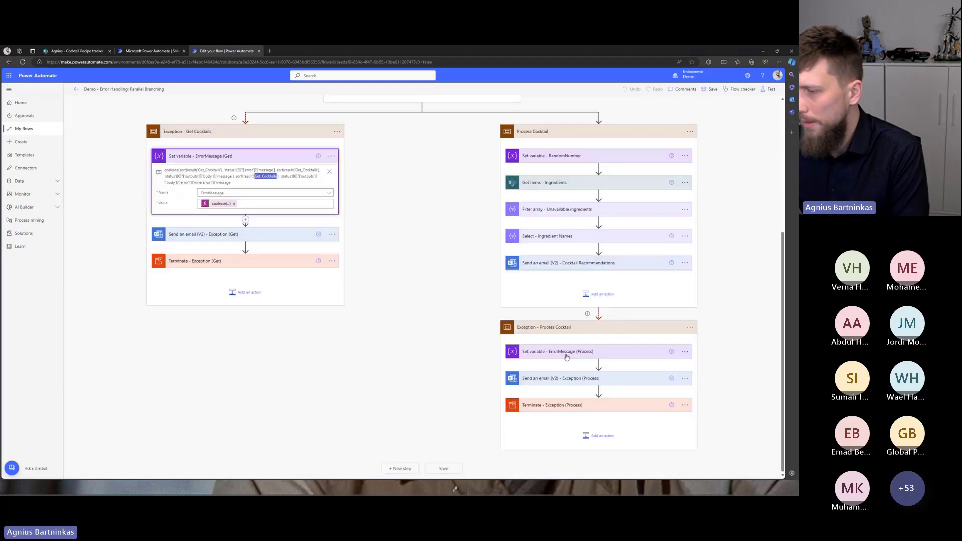
{"action": "left_click", "coordinate": [567, 356]}
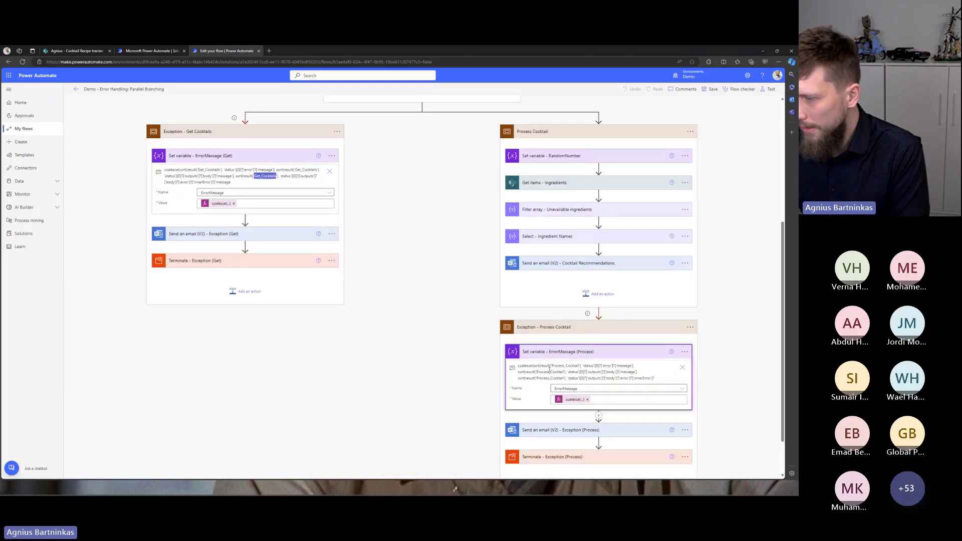
{"action": "scroll", "coordinate": [574, 405], "scroll_direction": "up", "scroll_amount": 1}
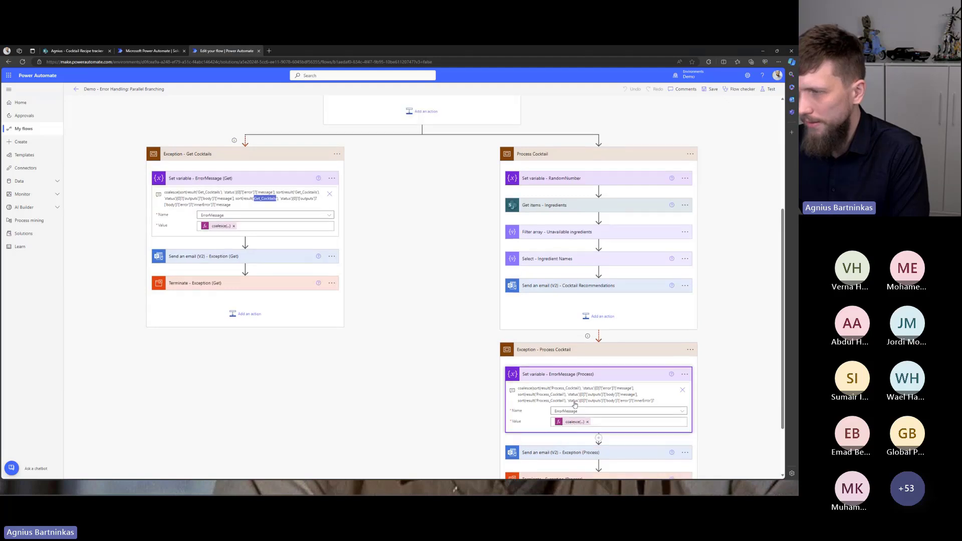
{"action": "scroll", "coordinate": [574, 405], "scroll_direction": "up", "scroll_amount": 2}
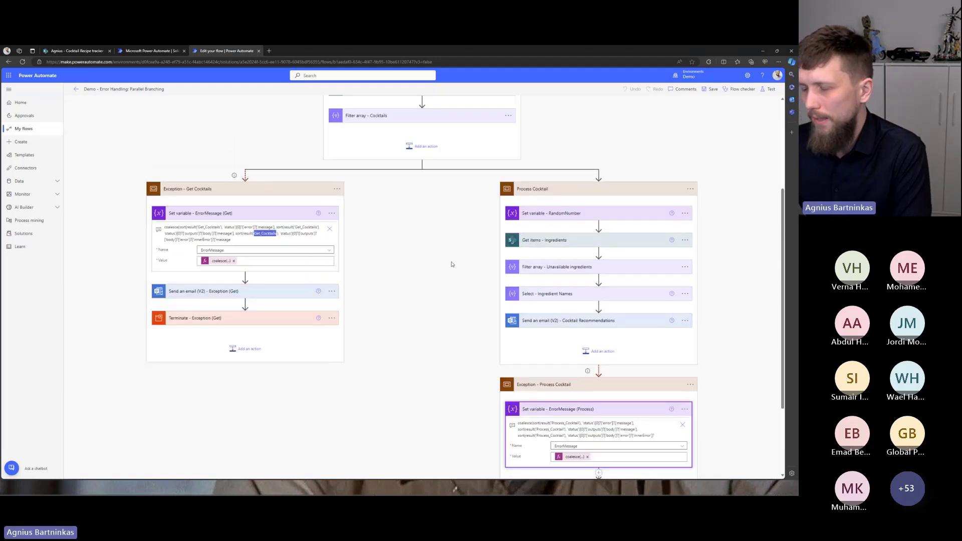
Step: Test the Parallel Branching flow automatically with the most recent successful trigger run
{"action": "scroll", "coordinate": [403, 175], "scroll_direction": "up", "scroll_amount": 5}
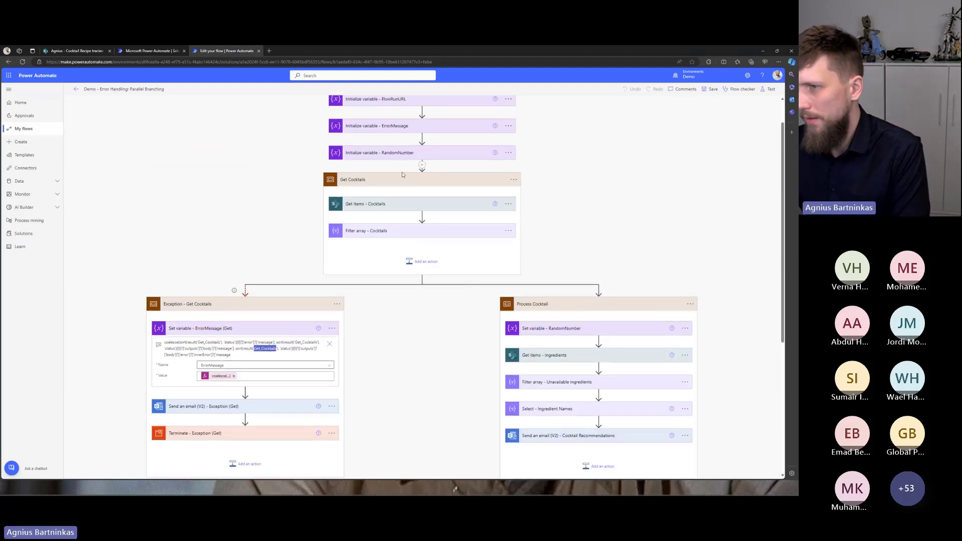
{"action": "left_click", "coordinate": [769, 89]}
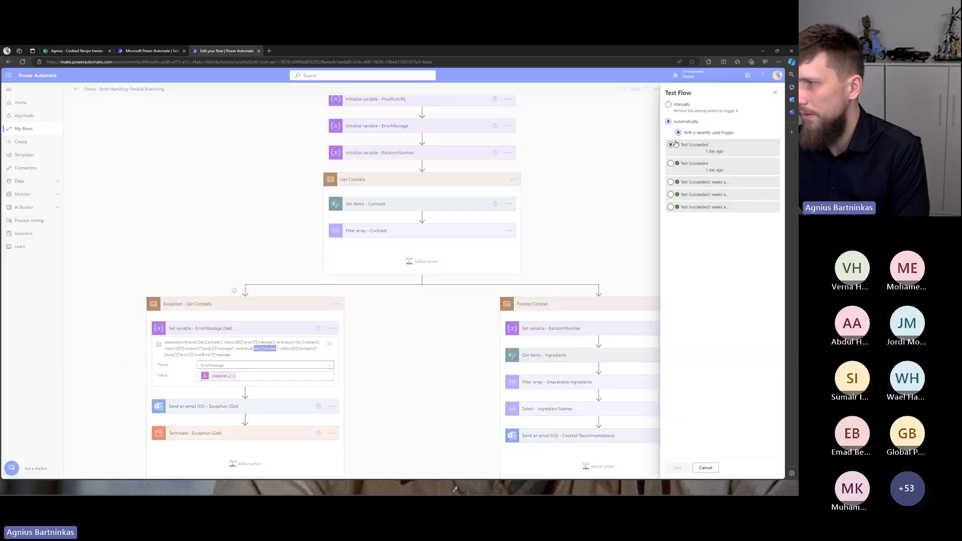
{"action": "left_click", "coordinate": [671, 144]}
{"action": "left_click", "coordinate": [677, 467]}
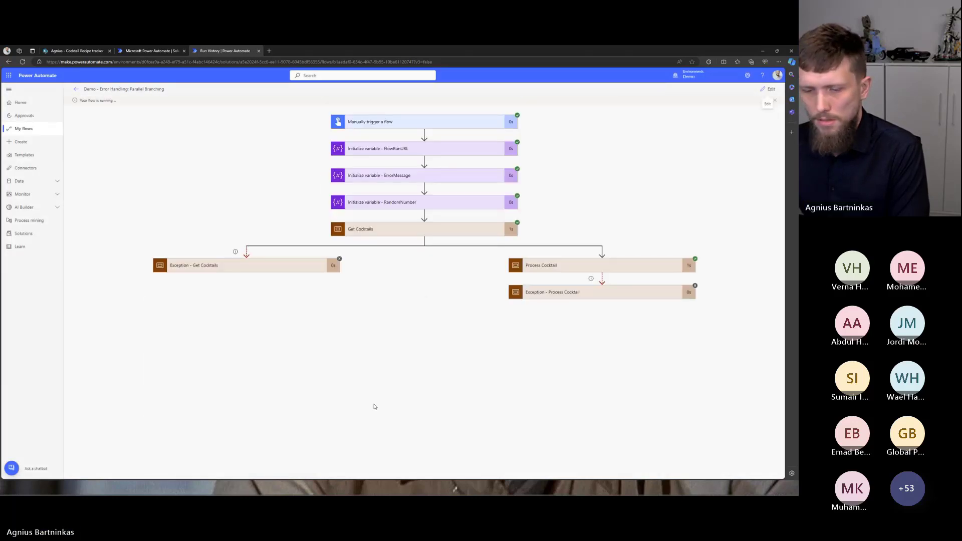
Step: Switch to Outlook, read the newest Cocktail Recommendations email, and return to the flow run in Power Automate
{"action": "key", "text": "alt+Tab"}
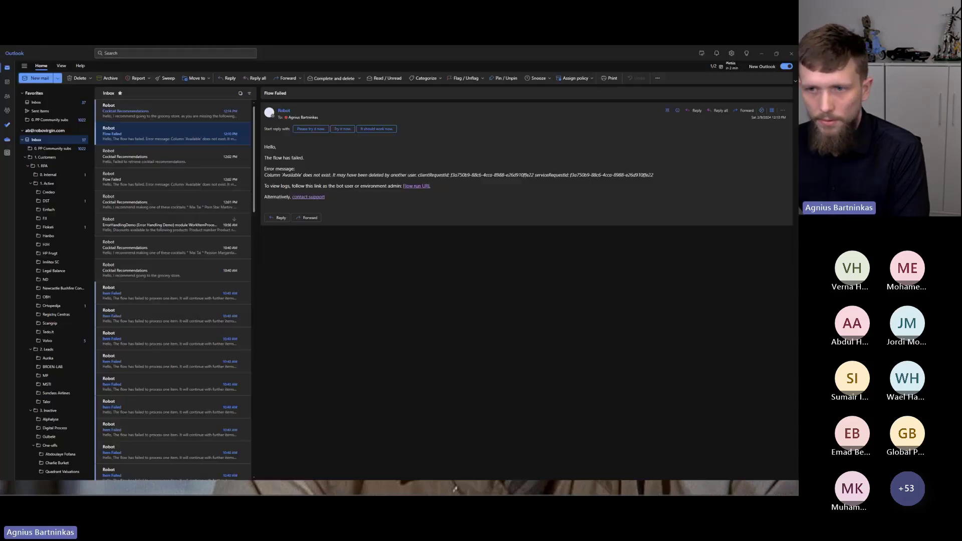
{"action": "left_click", "coordinate": [163, 113]}
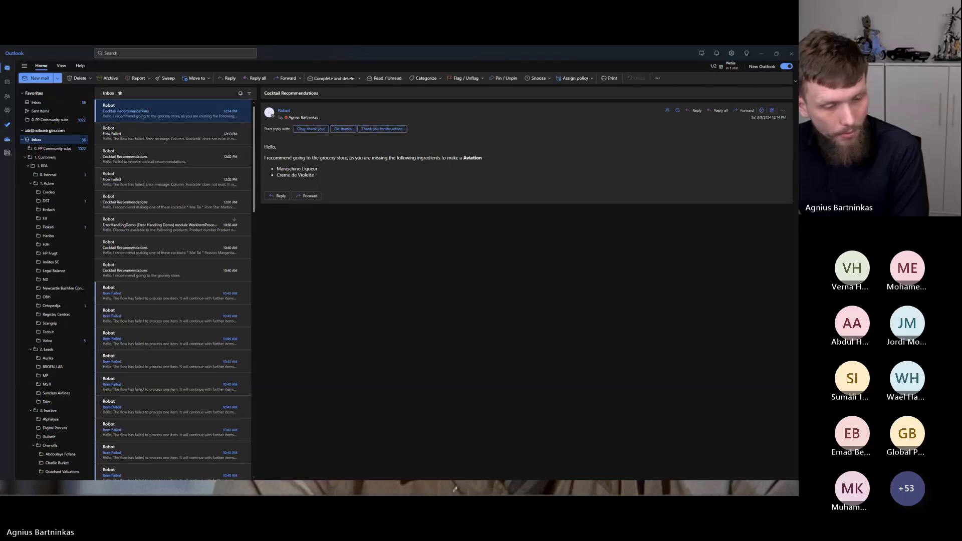
{"action": "key", "text": "alt+Tab"}
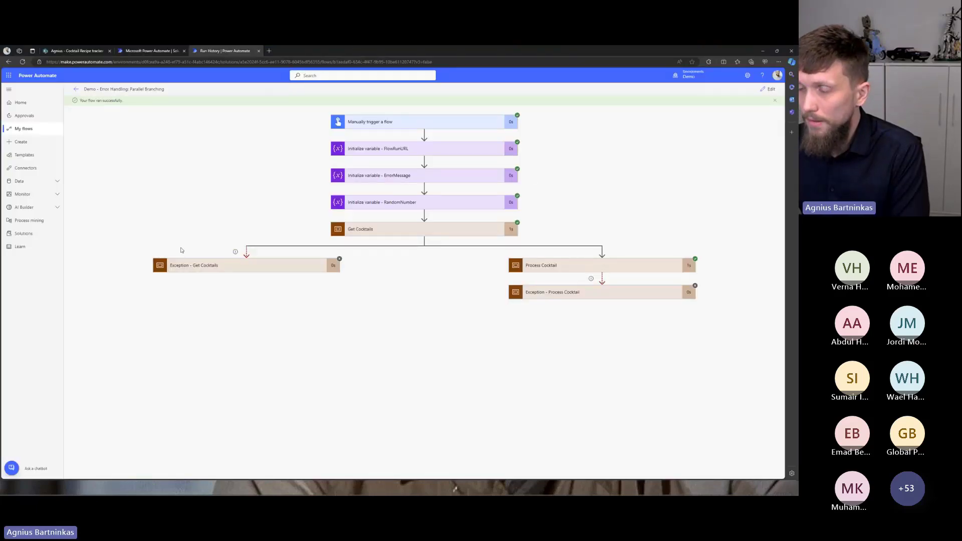
Step: Close the Parallel Branching flow, return to the solution, and open Demo - Error Handling: Basic + Loop for editing
{"action": "left_click", "coordinate": [259, 51]}
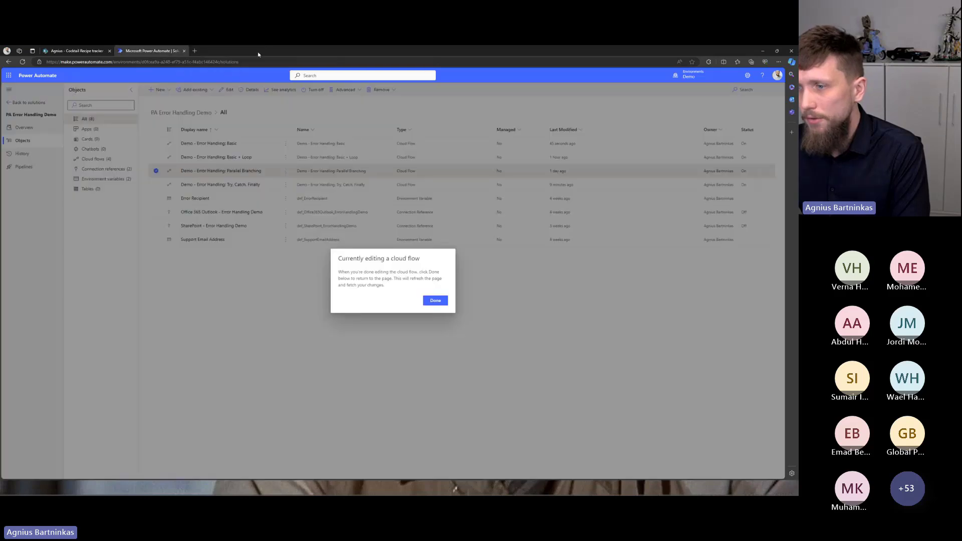
{"action": "left_click", "coordinate": [434, 300]}
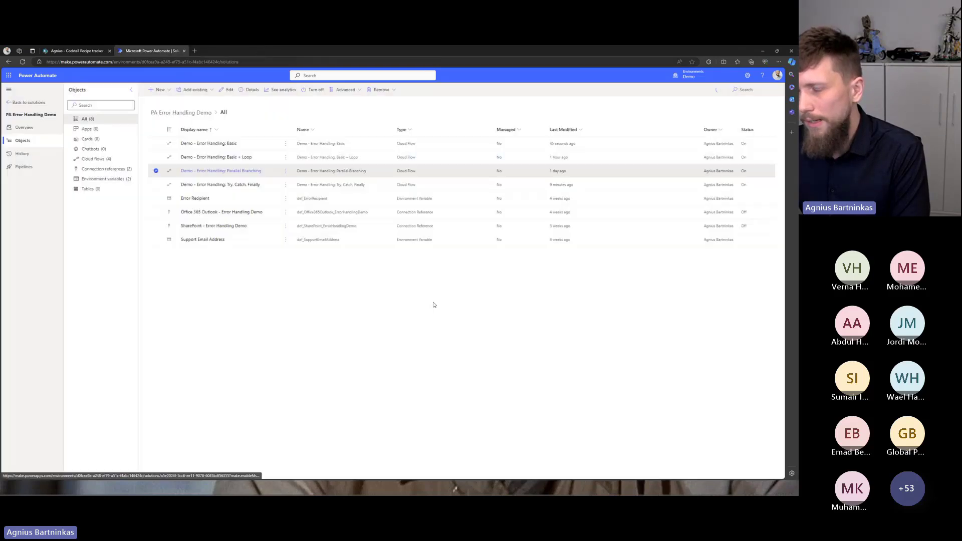
{"action": "left_click", "coordinate": [242, 158]}
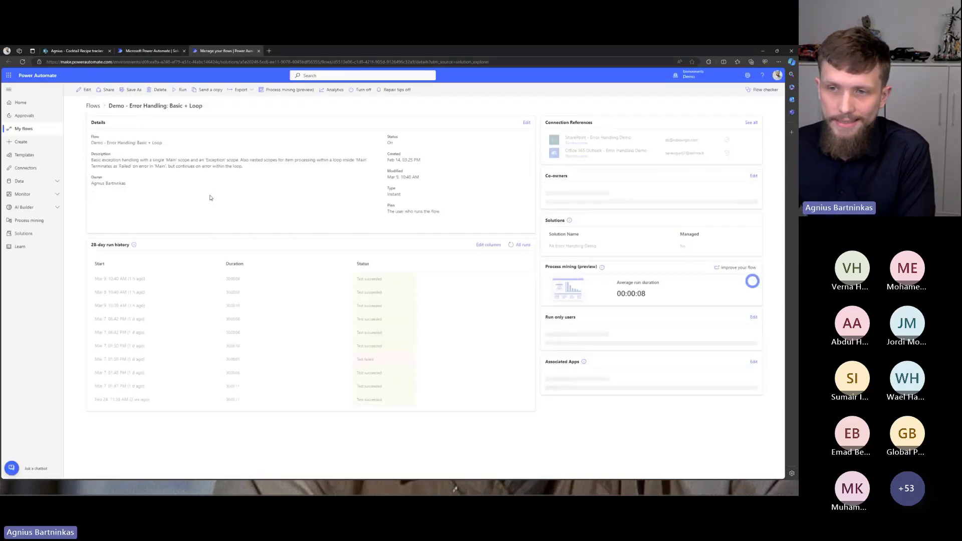
{"action": "left_click", "coordinate": [84, 90]}
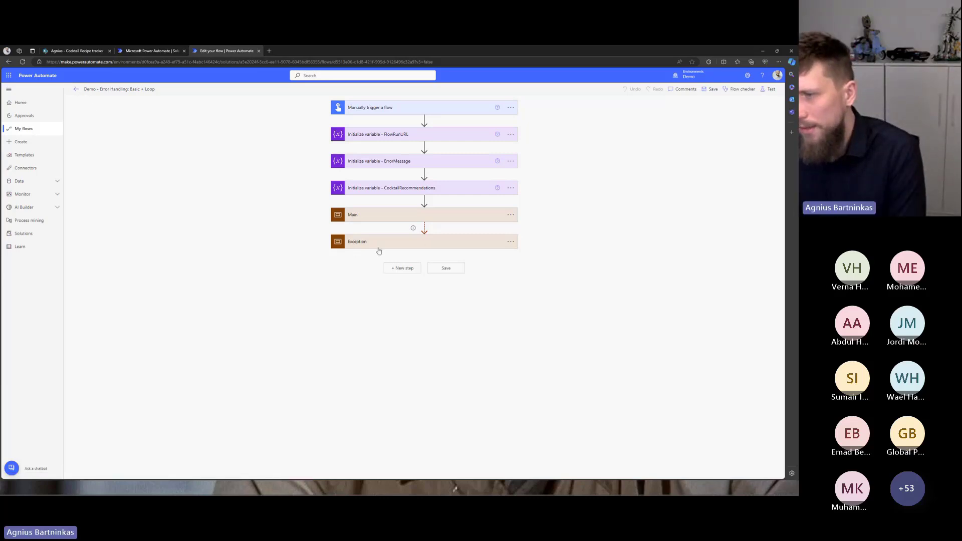
Step: Examine the Main scope's Apply to each - Cocktail loop and its Process Item and Item Exception scopes, then collapse both inner scopes
{"action": "left_click", "coordinate": [351, 218]}
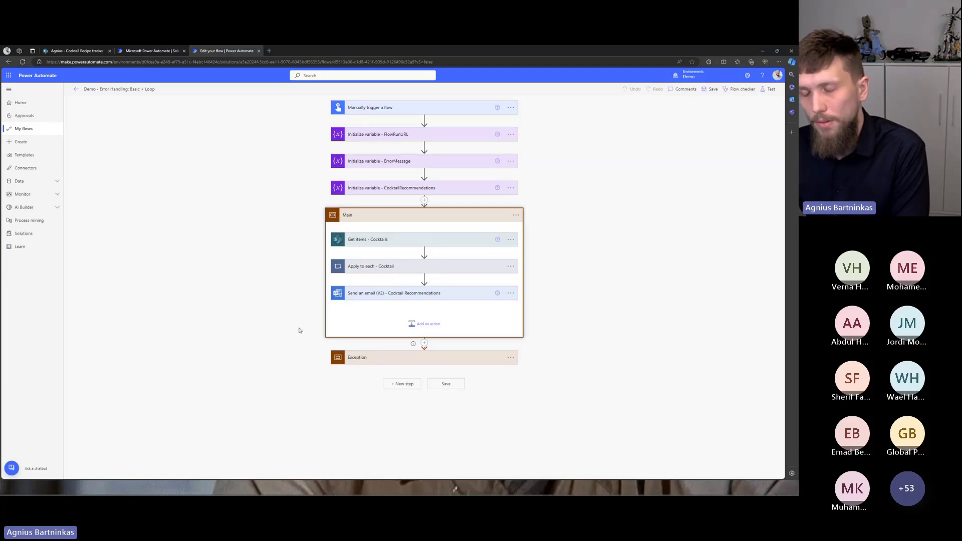
{"action": "left_click", "coordinate": [372, 268]}
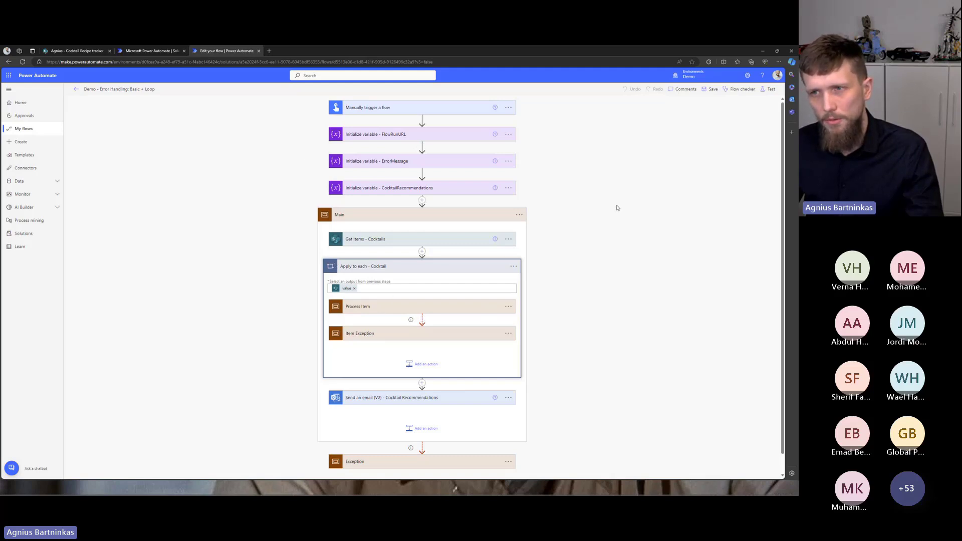
{"action": "left_click", "coordinate": [358, 308]}
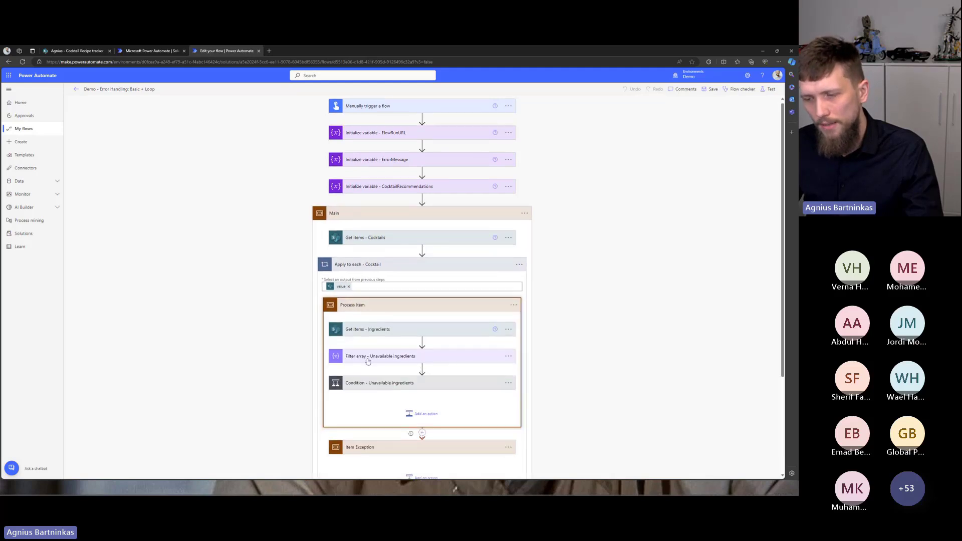
{"action": "scroll", "coordinate": [368, 360], "scroll_direction": "down", "scroll_amount": 1}
{"action": "left_click", "coordinate": [368, 393]}
{"action": "scroll", "coordinate": [455, 333], "scroll_direction": "down", "scroll_amount": 1}
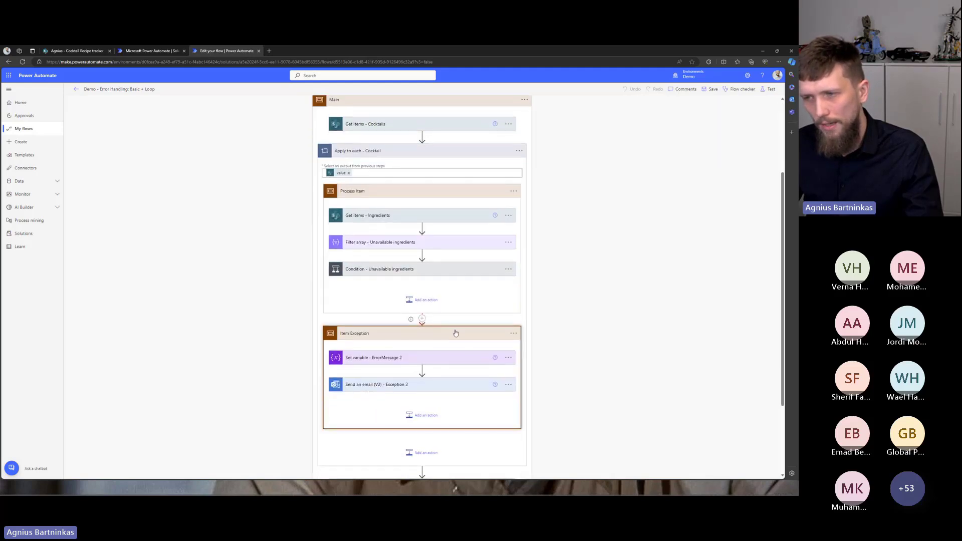
{"action": "left_click", "coordinate": [426, 195]}
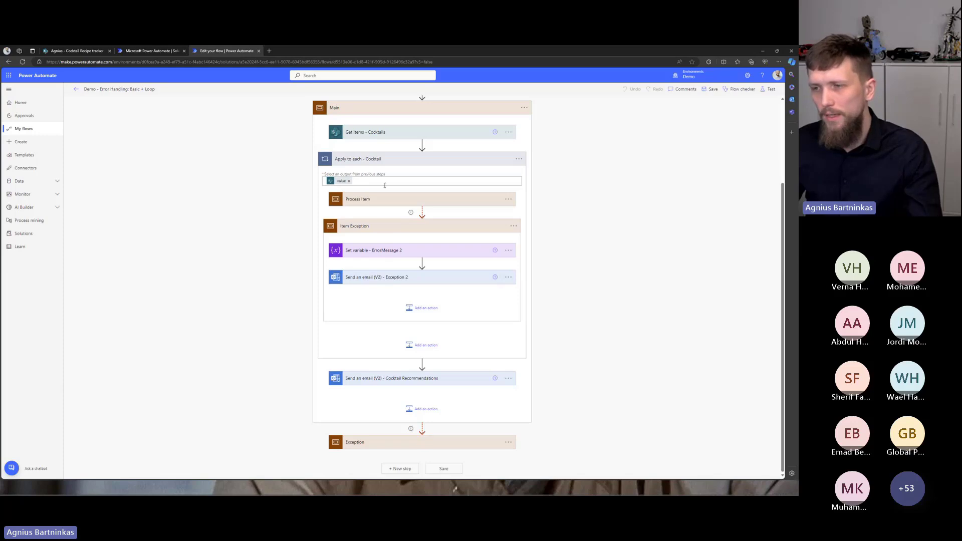
{"action": "left_click", "coordinate": [369, 230]}
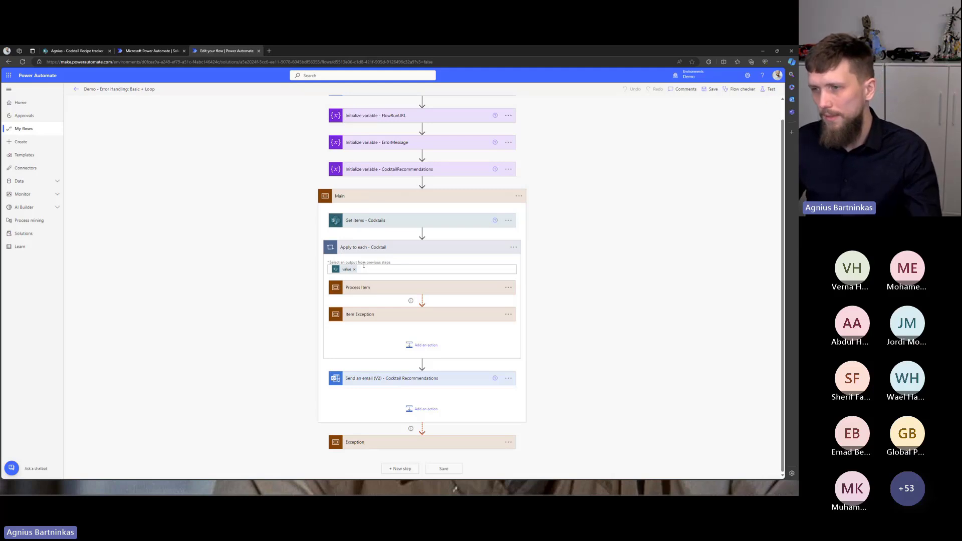
Step: Test the Basic + Loop flow automatically with the most recent successful trigger run
{"action": "left_click", "coordinate": [771, 93]}
{"action": "left_click", "coordinate": [679, 133]}
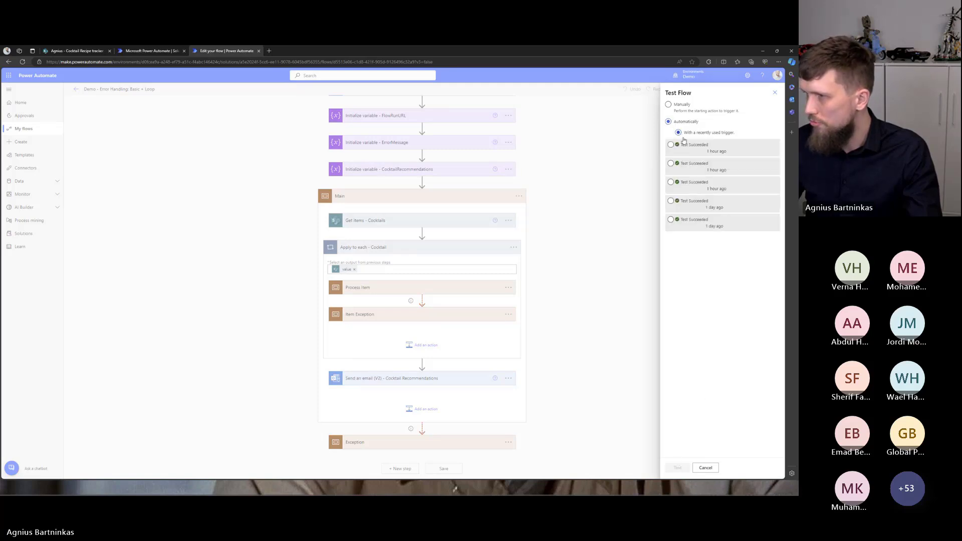
{"action": "left_click", "coordinate": [682, 145]}
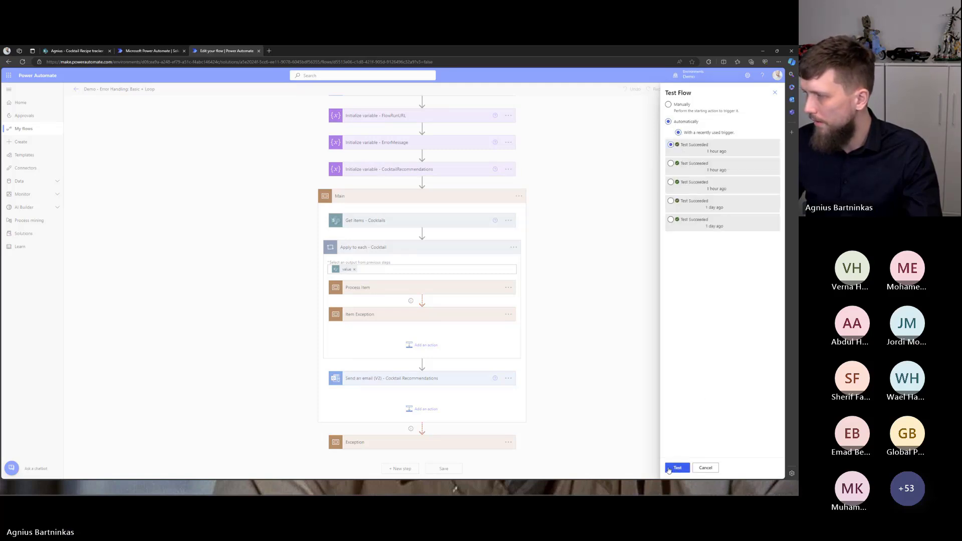
{"action": "left_click", "coordinate": [676, 468]}
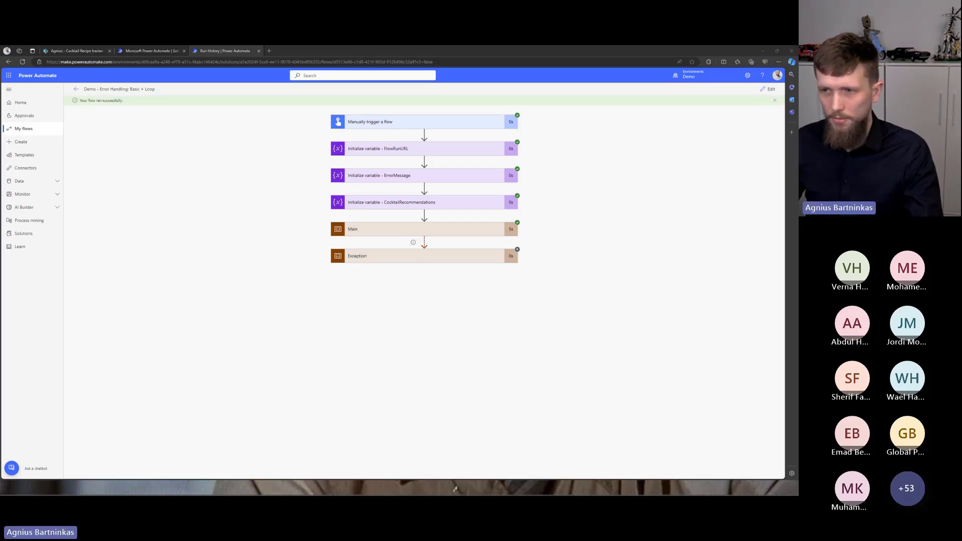
Step: Switch to Outlook, compare the newest Cocktail Recommendations email with two earlier ones, and return to the flow run in Power Automate
{"action": "key", "text": "alt+Tab"}
{"action": "left_click", "coordinate": [190, 113]}
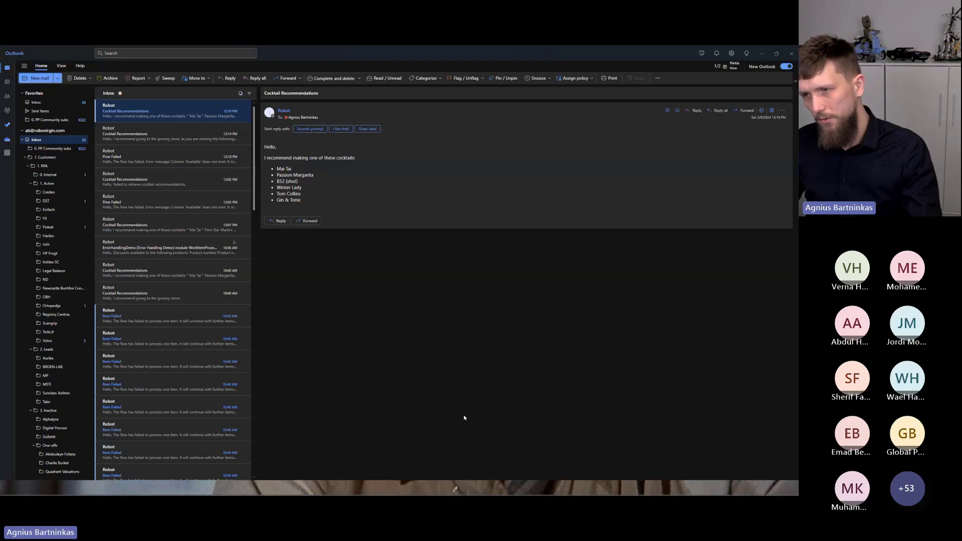
{"action": "left_click", "coordinate": [134, 186]}
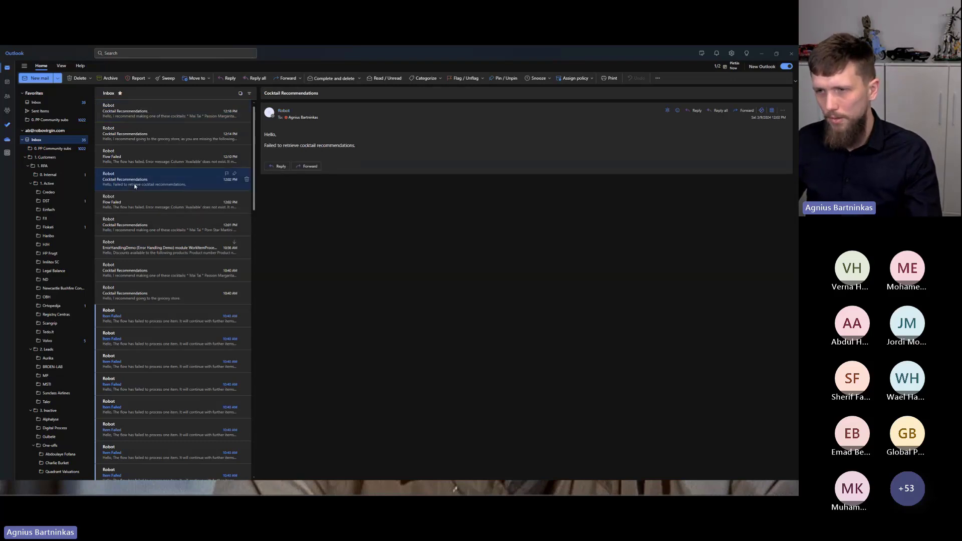
{"action": "left_click", "coordinate": [141, 232]}
{"action": "left_click", "coordinate": [152, 117]}
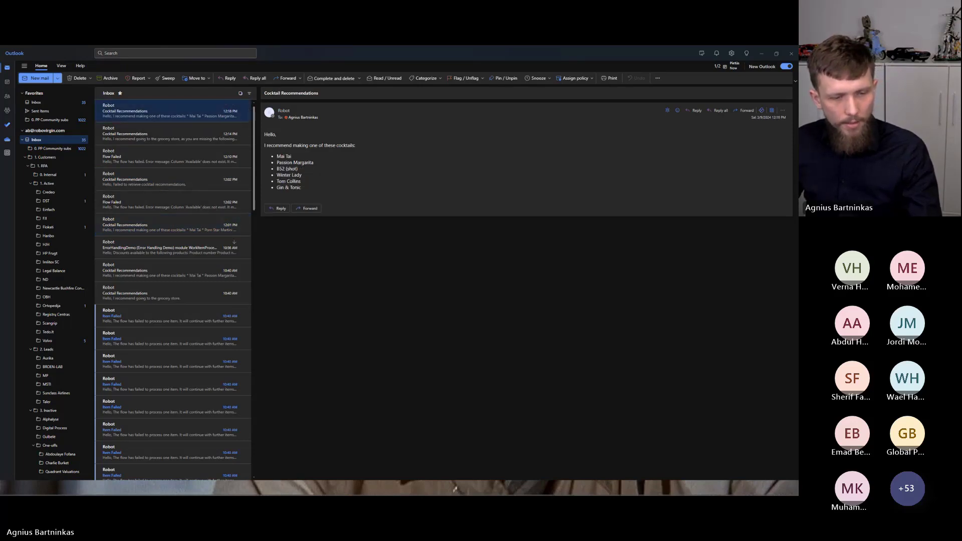
{"action": "key", "text": "alt+Tab"}
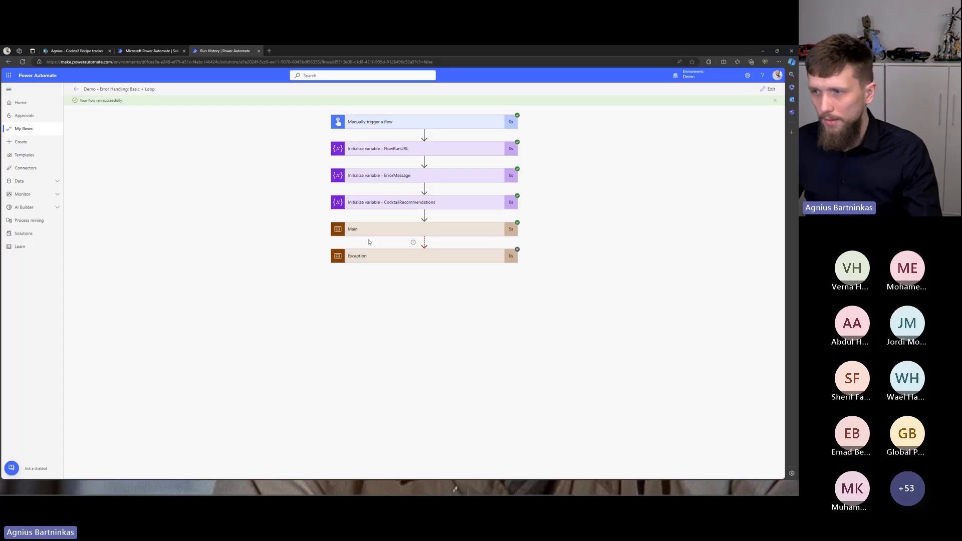
Step: Edit the Basic + Loop flow and append "and Tried eq False" to the Filter Query of Get items - Ingredients
{"action": "left_click", "coordinate": [770, 90]}
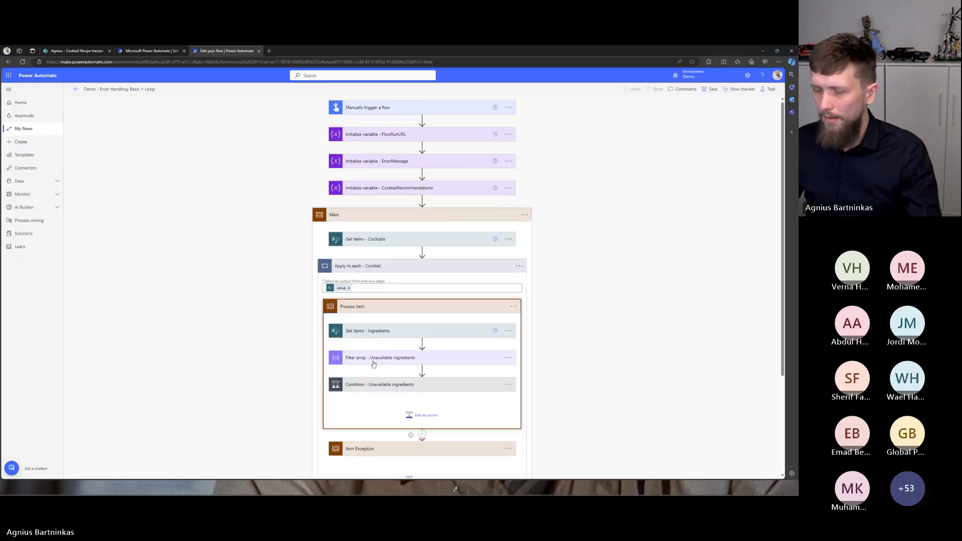
{"action": "left_click", "coordinate": [365, 333]}
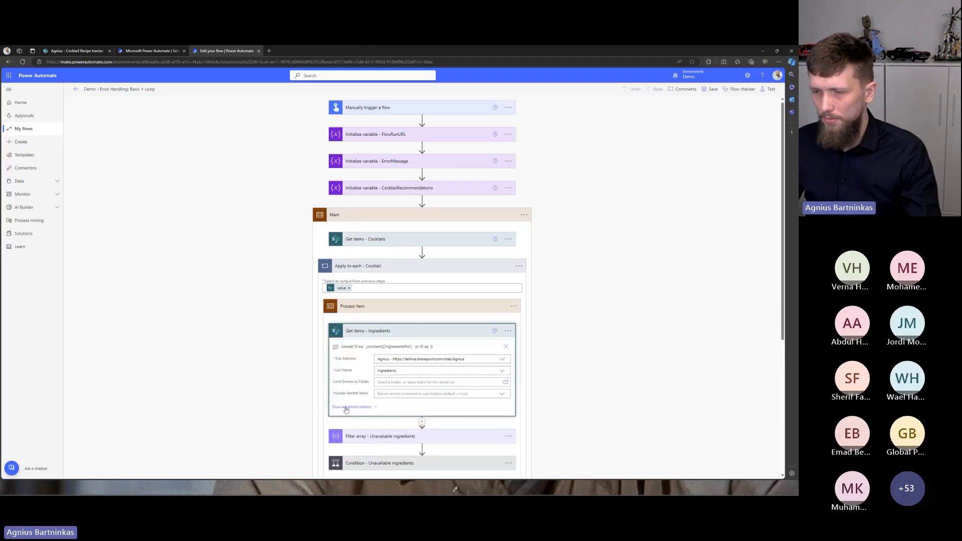
{"action": "left_click", "coordinate": [356, 406]}
{"action": "left_click", "coordinate": [431, 404]}
{"action": "type", "text": "and Tried e"}
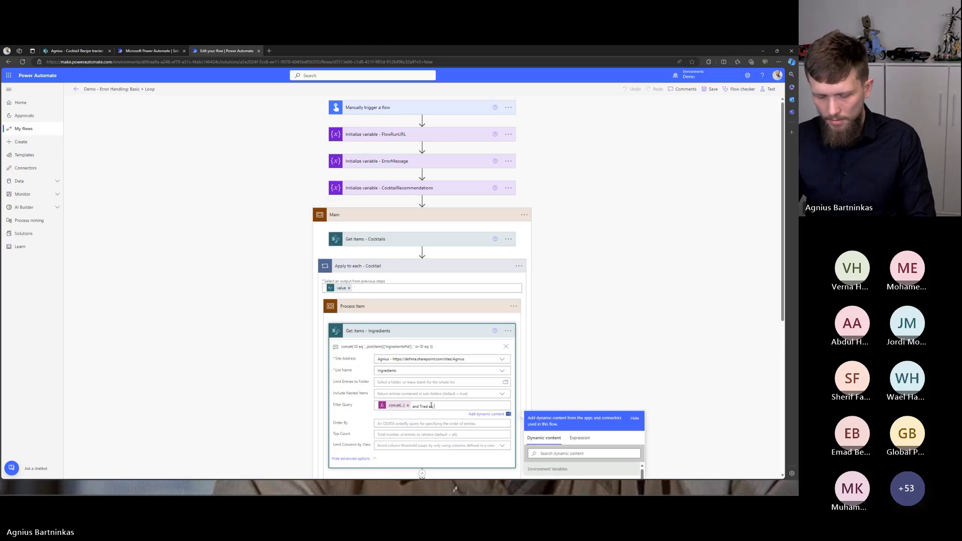
{"action": "type", "text": "q False"}
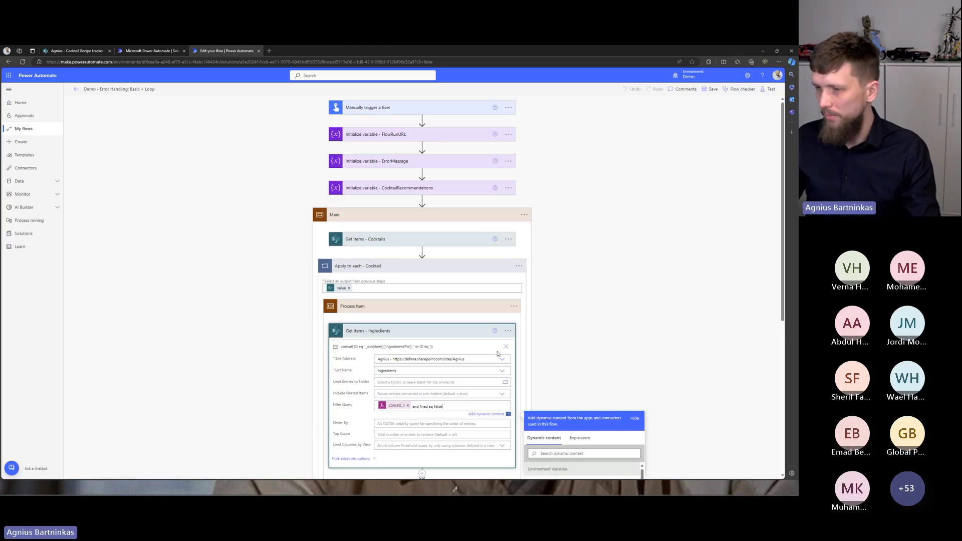
Step: Save the edited flow and test it automatically with a recently used trigger
{"action": "scroll", "coordinate": [541, 333], "scroll_direction": "down", "scroll_amount": 1}
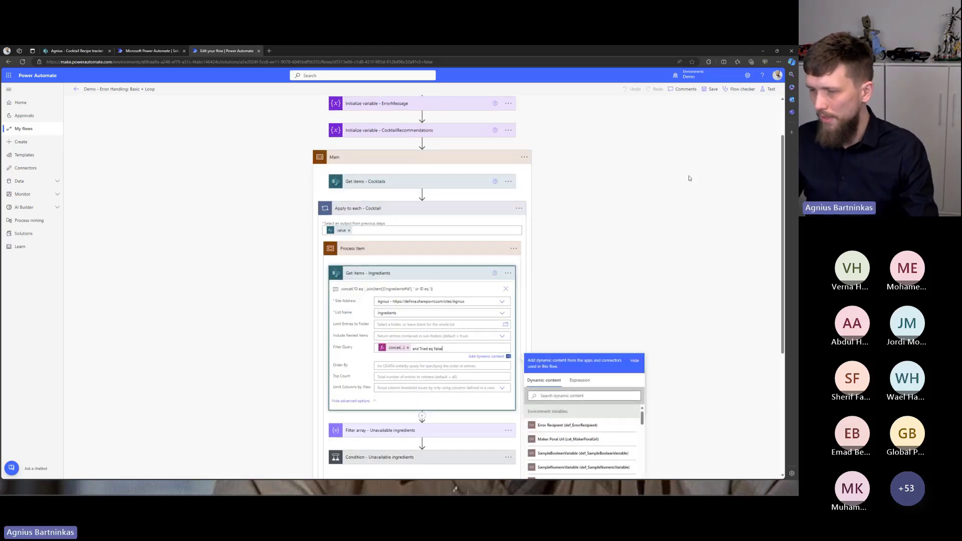
{"action": "left_click", "coordinate": [771, 90]}
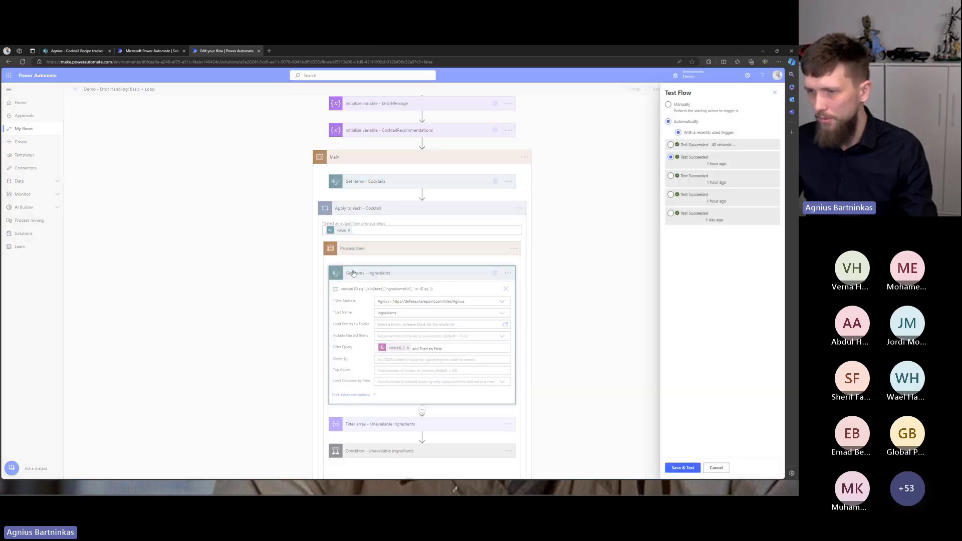
{"action": "left_click", "coordinate": [680, 468]}
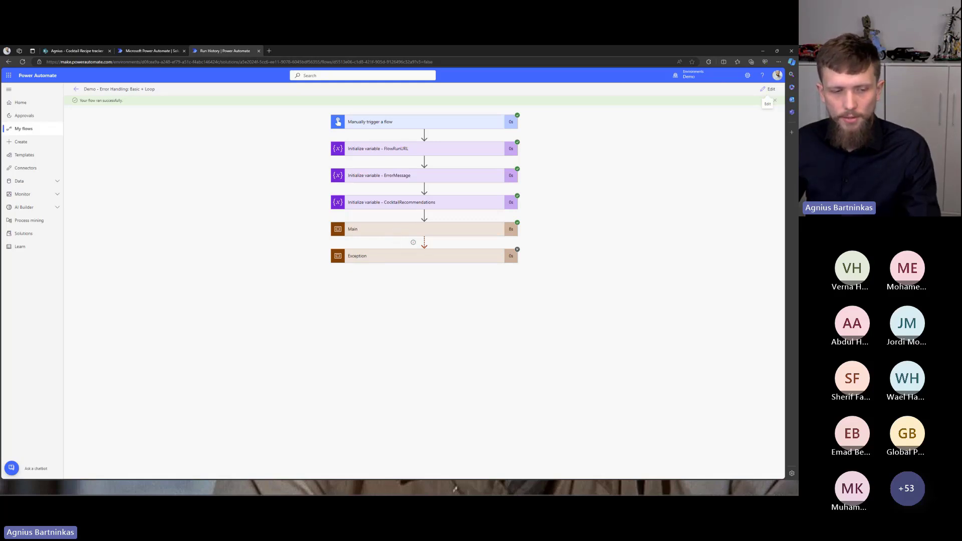
Step: Switch to Outlook, read two of the new Item Failed emails and the latest Cocktail Recommendations email, and return to Power Automate
{"action": "key", "text": "alt+Tab"}
{"action": "left_click", "coordinate": [160, 316]}
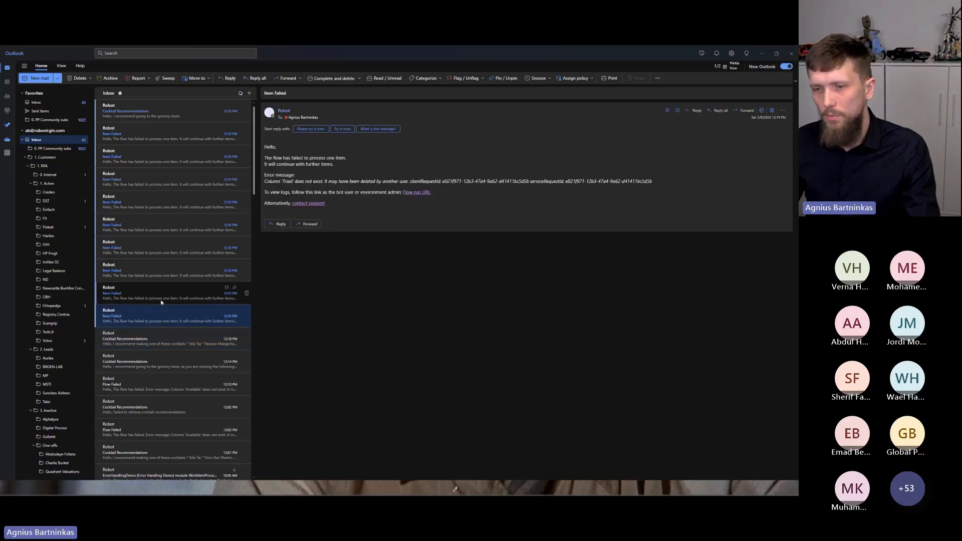
{"action": "left_click", "coordinate": [168, 273]}
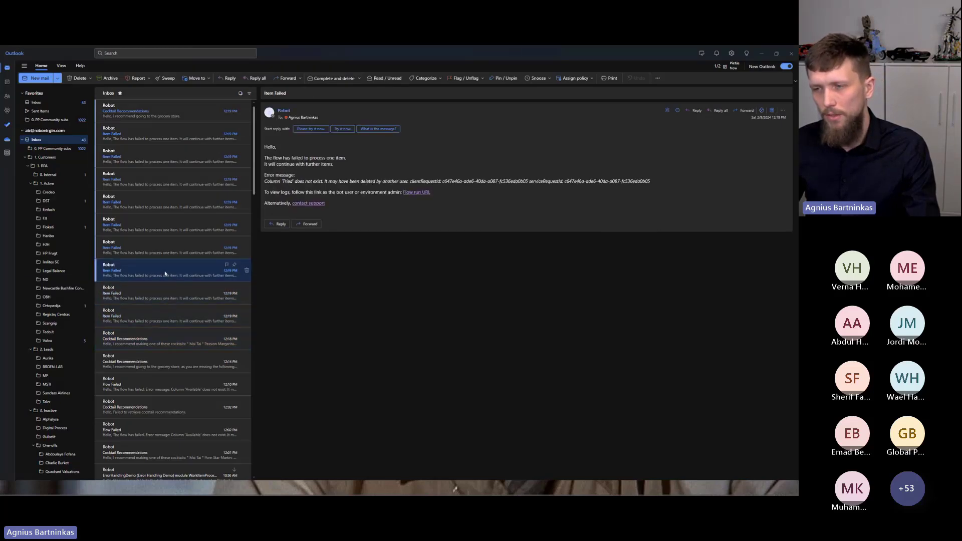
{"action": "left_click", "coordinate": [156, 111]}
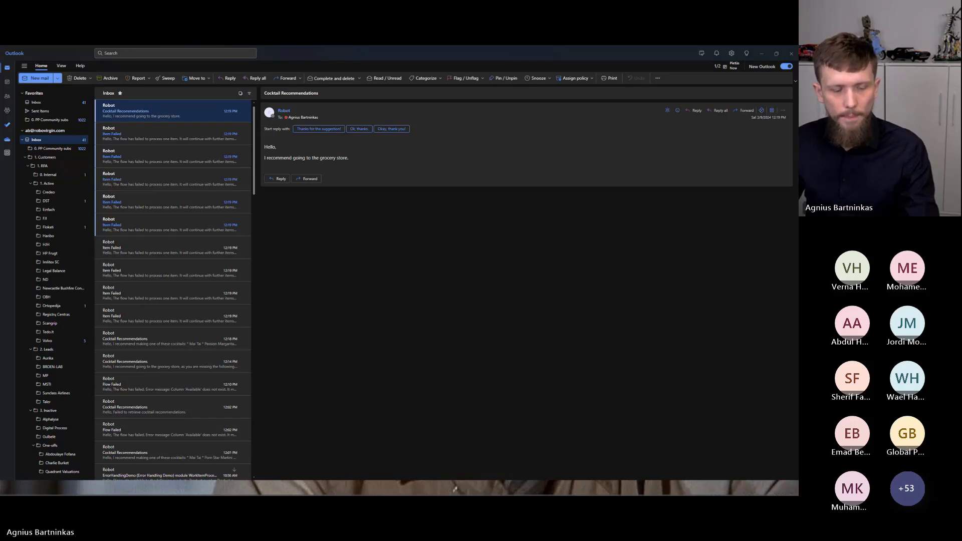
{"action": "key", "text": "alt+Tab"}
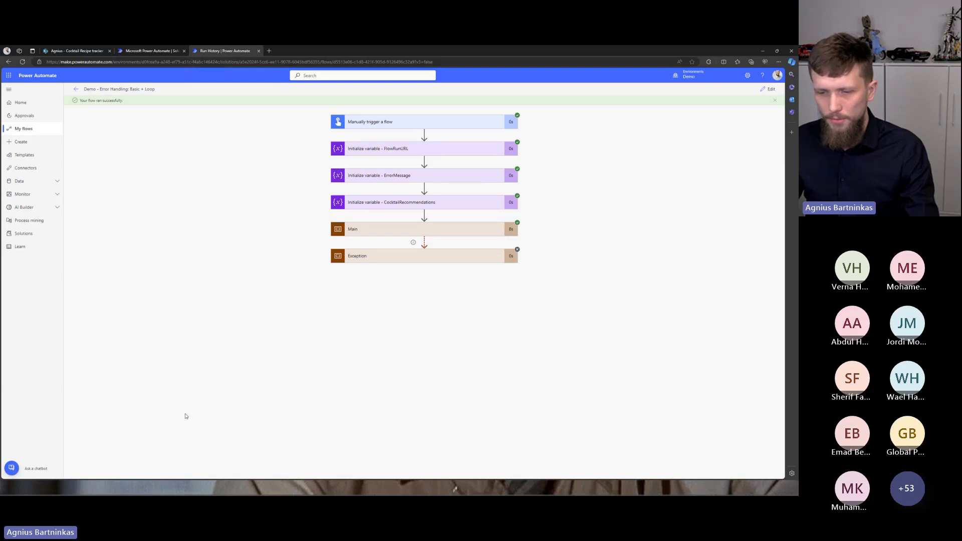
Step: Close the Basic + Loop flow run, switch to the slide show, and advance to the Key Takeaways slide
{"action": "left_click", "coordinate": [259, 50]}
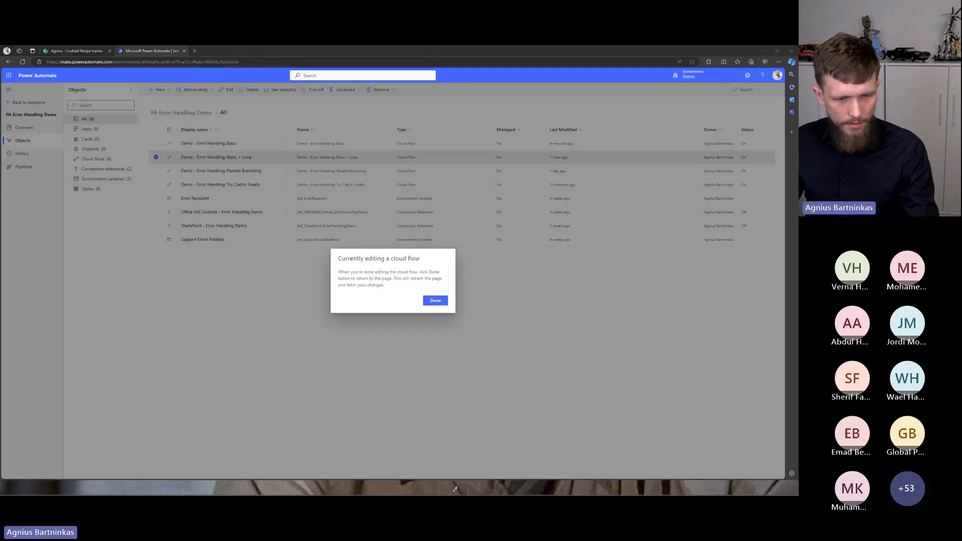
{"action": "key", "text": "alt+Tab"}
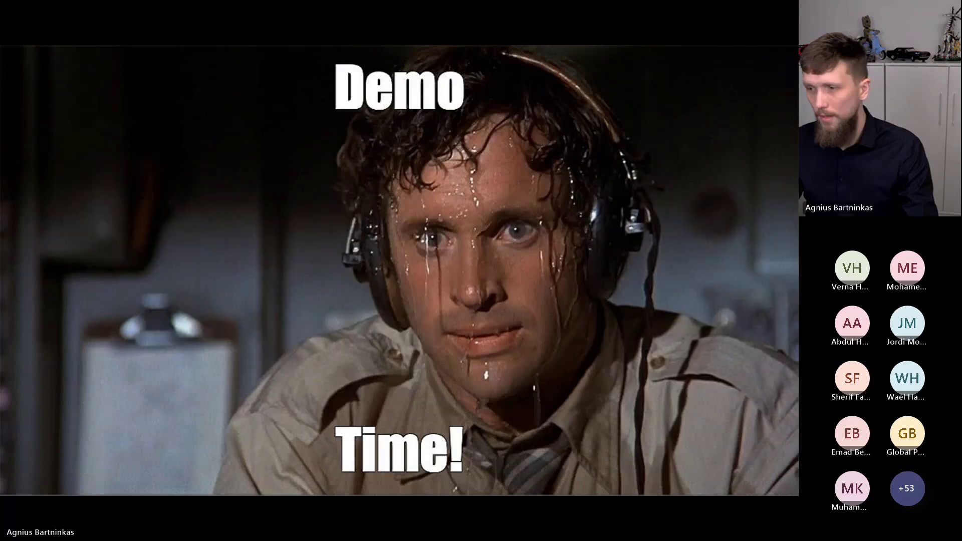
{"action": "left_click", "coordinate": [522, 274]}
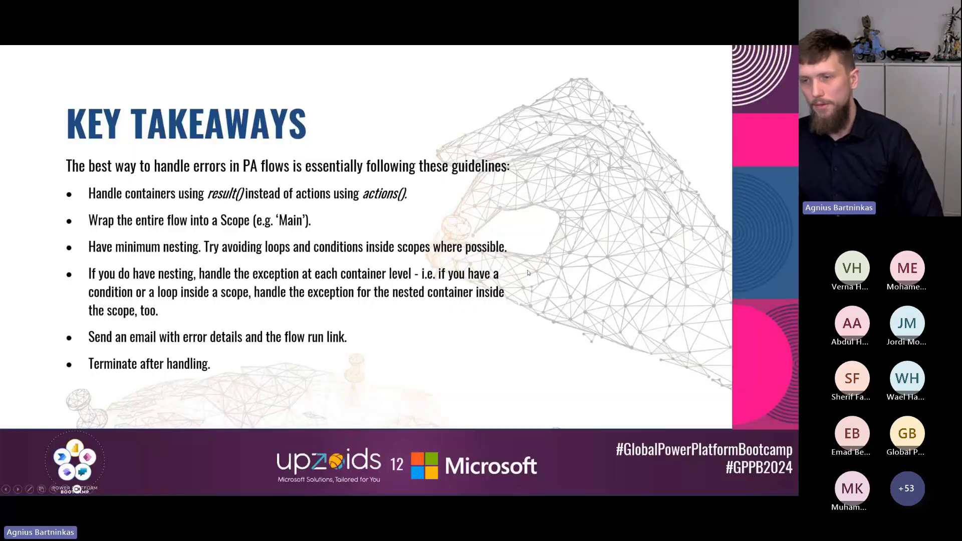